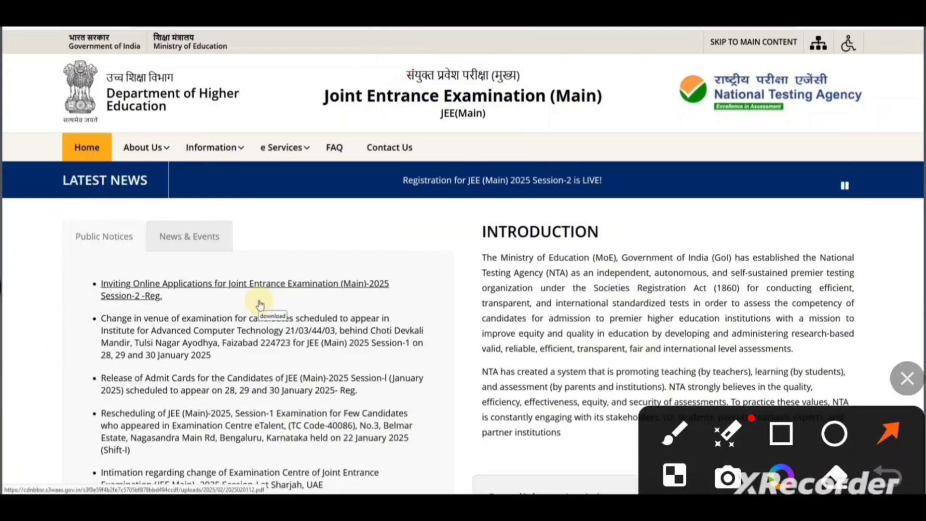
Mark the JEE (Main)-2025 Session-2 online applications notice with a red arrow and open the notice.
drag(526, 193, 278, 273)
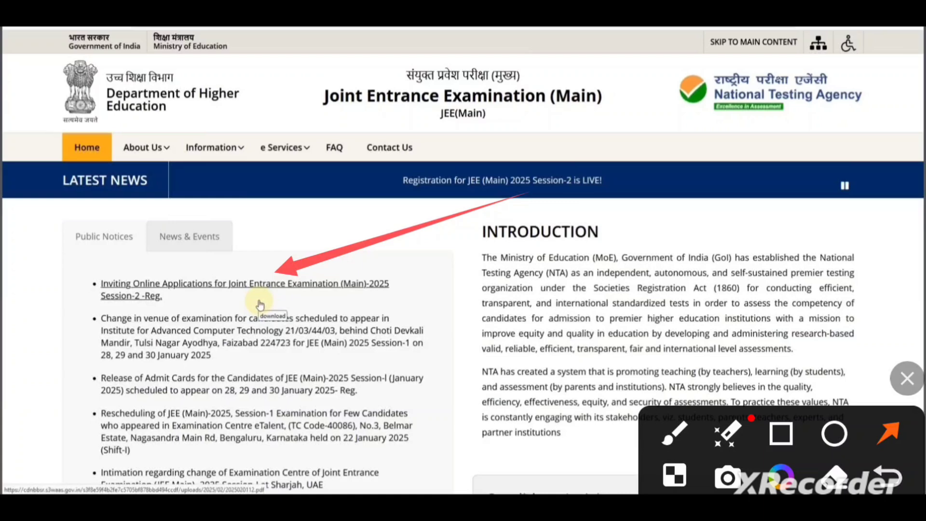
click(1, 287)
click(259, 302)
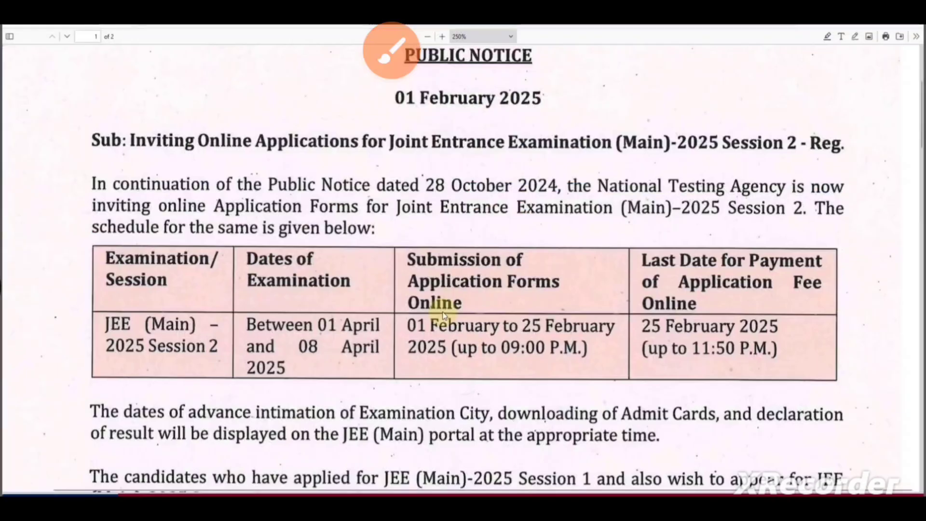
Draw a red rectangle around the Session 2 schedule table in the public notice.
click(391, 50)
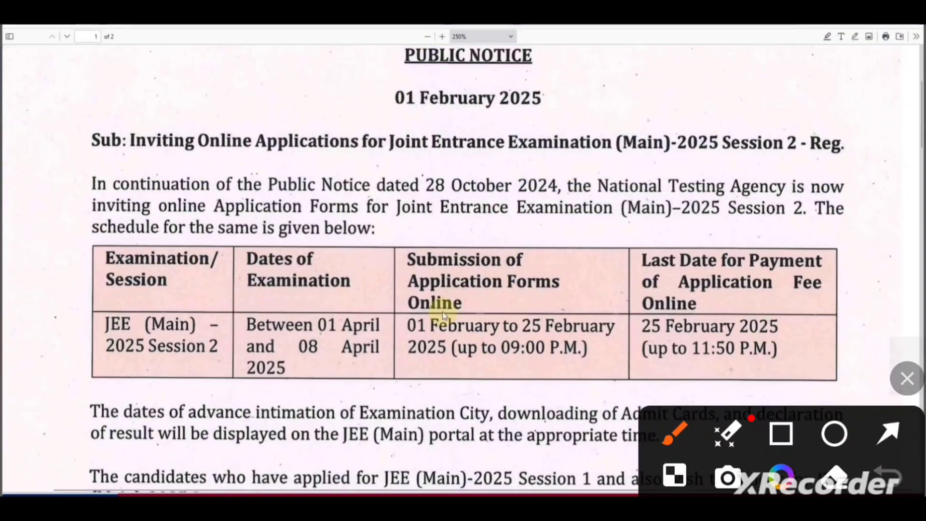
click(781, 433)
mouse_move(75, 205)
mouse_down()
mouse_move(200, 431)
mouse_move(892, 434)
mouse_move(889, 416)
mouse_up()
Point red arrows at the session, examination dates, form submission and fee payment entries of the schedule table.
click(888, 434)
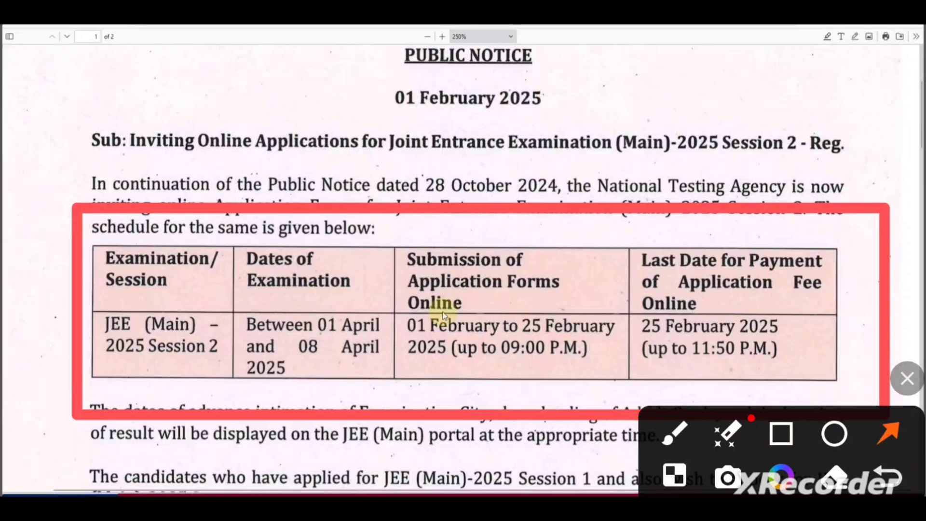
drag(304, 450, 176, 374)
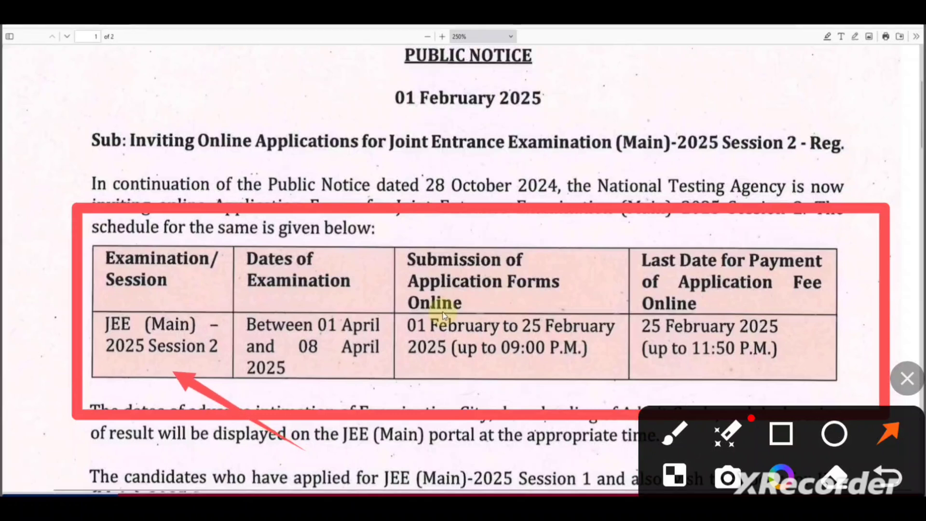
drag(413, 183, 326, 299)
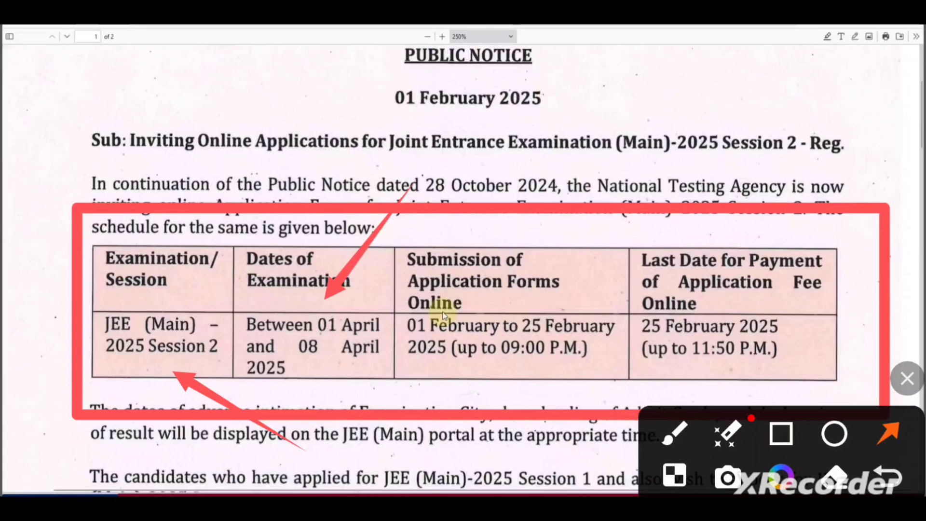
click(2, 287)
drag(578, 454, 505, 345)
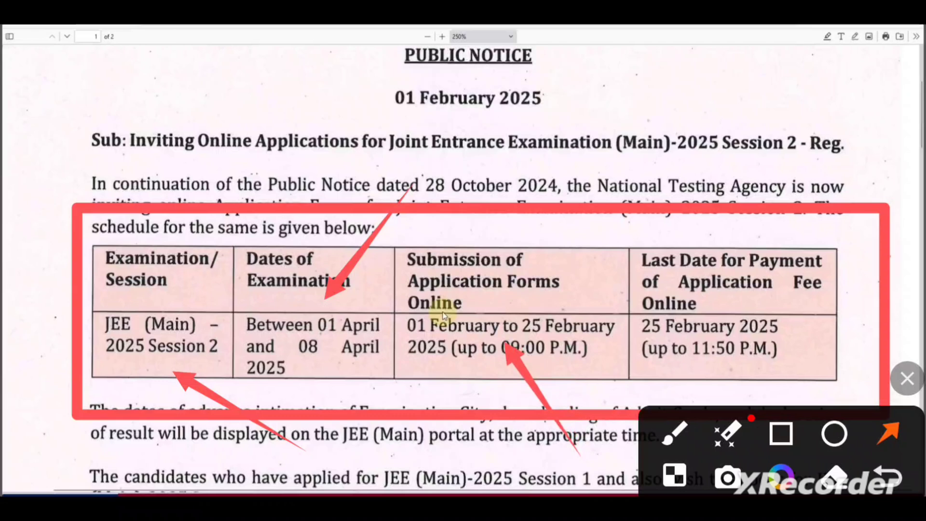
drag(874, 339, 744, 337)
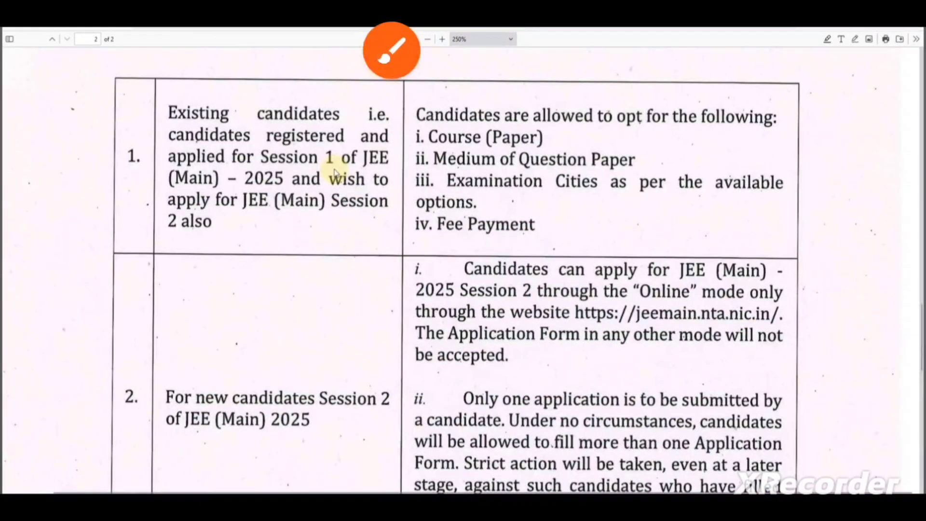
Point a red arrow at the Course (Paper) option for existing candidates on page 2 of the notice.
click(389, 45)
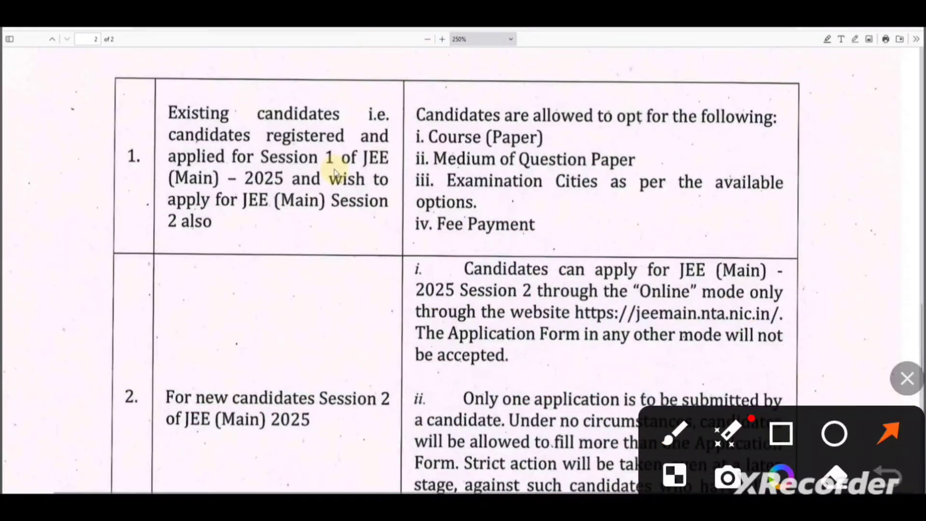
drag(845, 147, 561, 144)
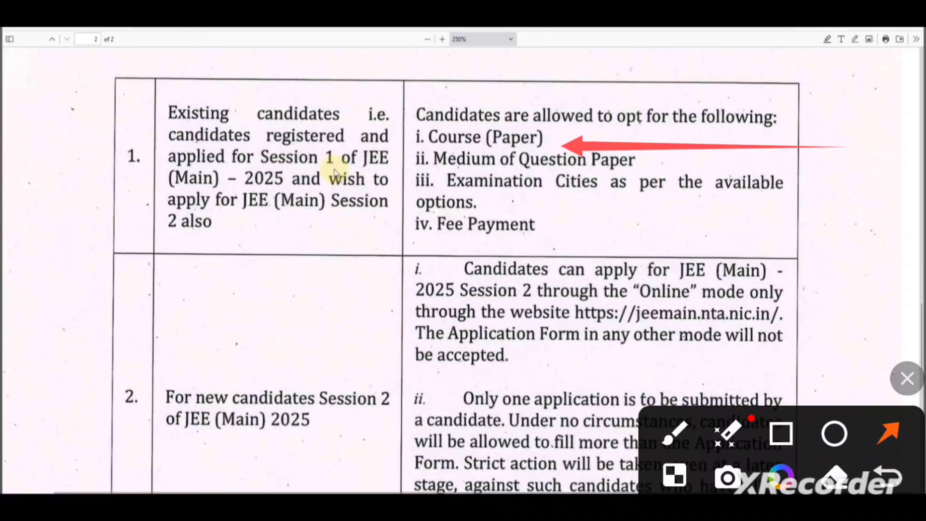
click(32, 318)
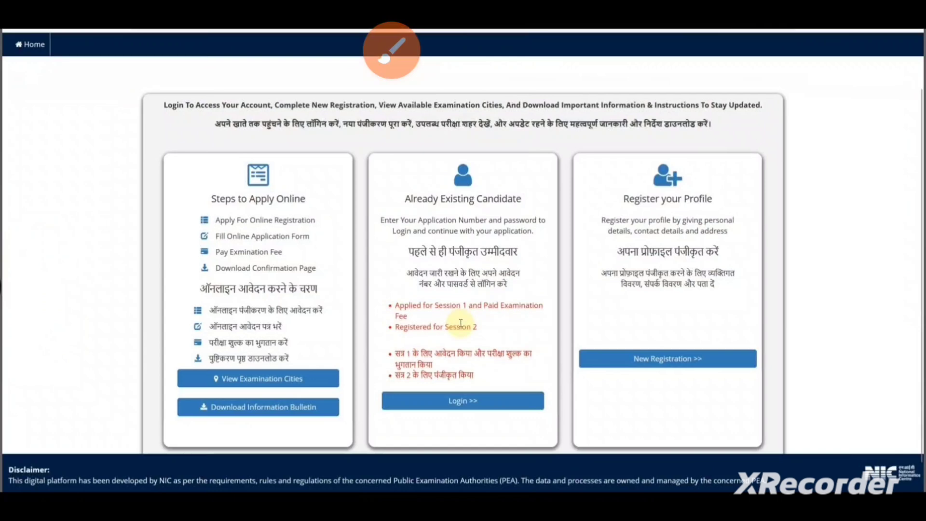
Point red arrows at the "Applied for Session 1" note, the existing-candidate Login and New Registration on the candidate portal.
click(391, 50)
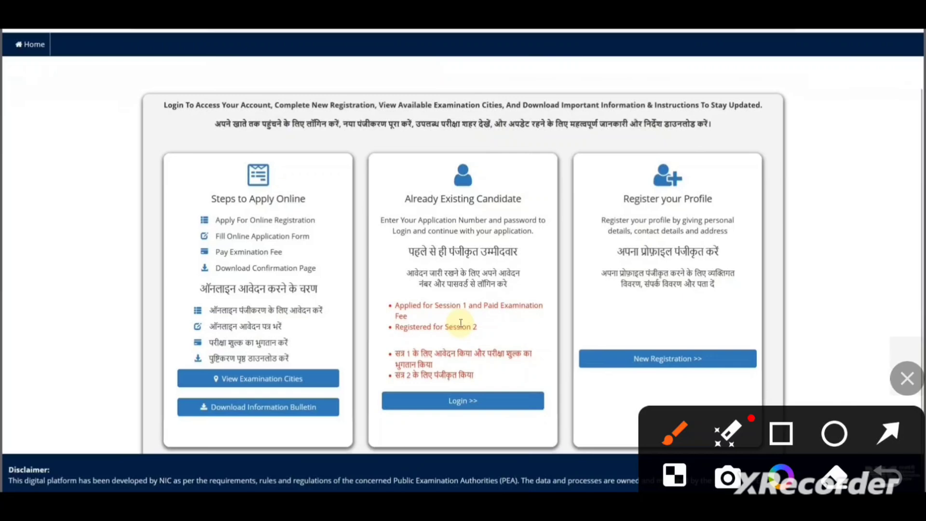
drag(499, 217, 433, 308)
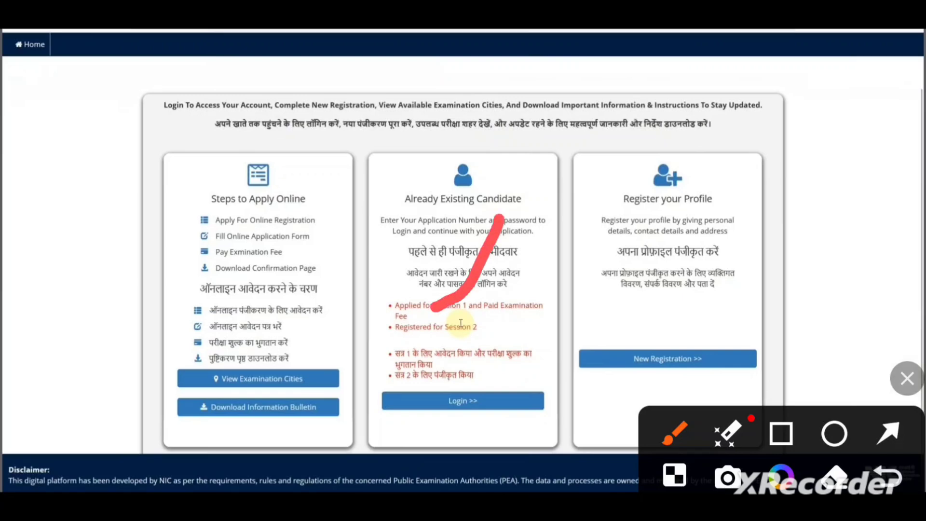
click(887, 433)
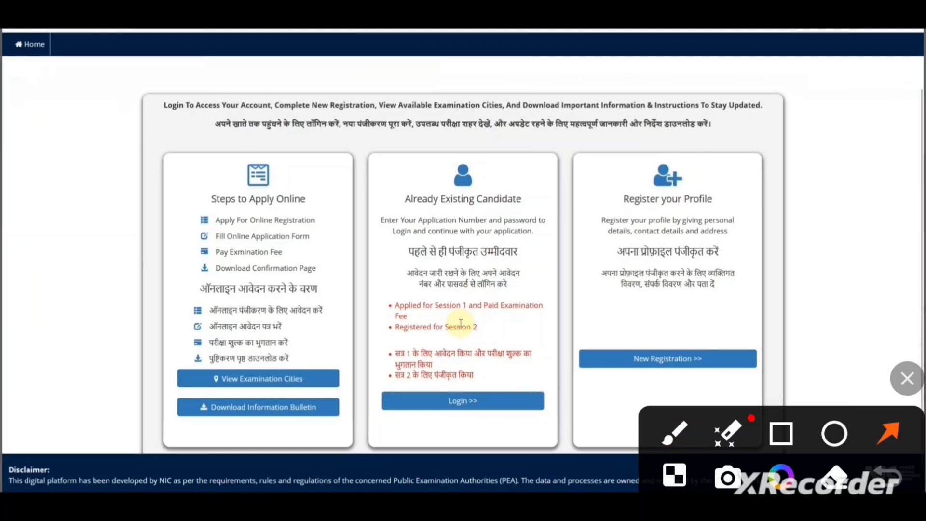
drag(322, 188, 427, 306)
drag(366, 437, 425, 399)
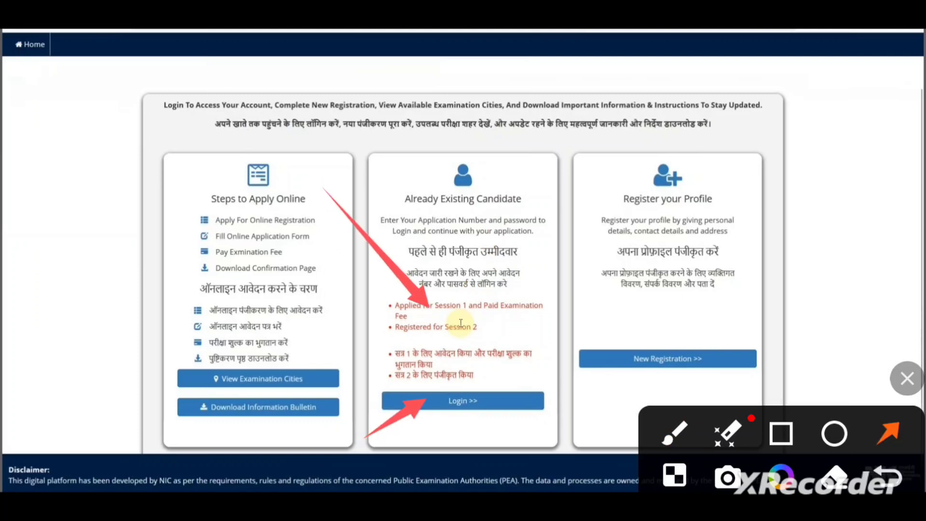
drag(840, 192, 675, 343)
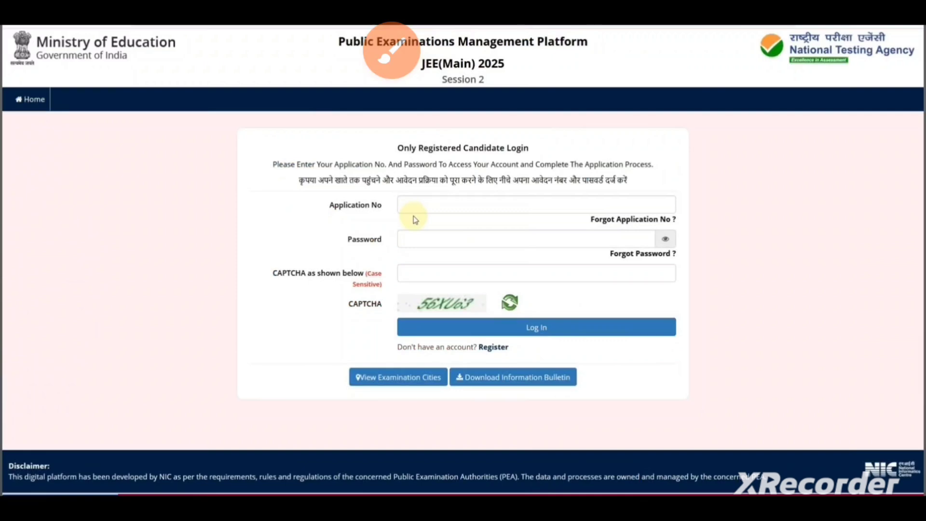
Point red arrows at the application number, password and CAPTCHA fields of the registered candidate login form.
click(392, 50)
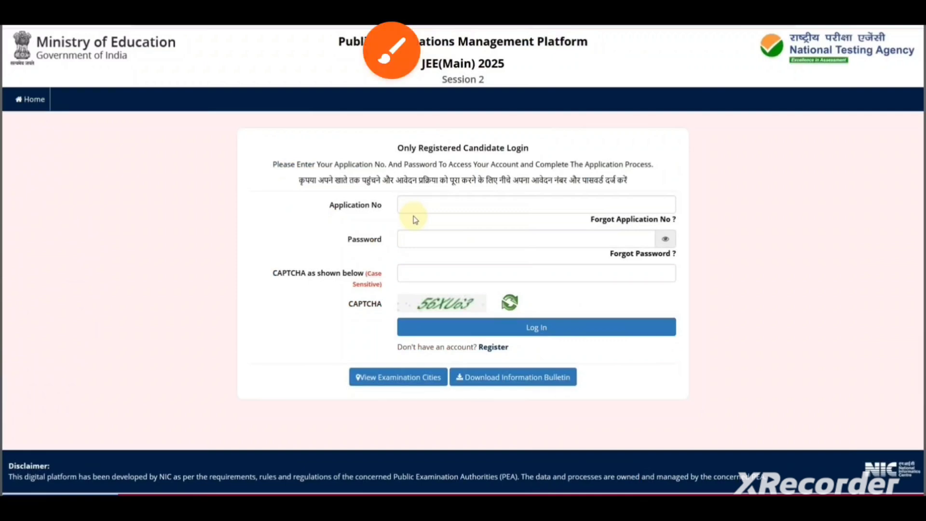
click(888, 433)
drag(781, 156, 568, 197)
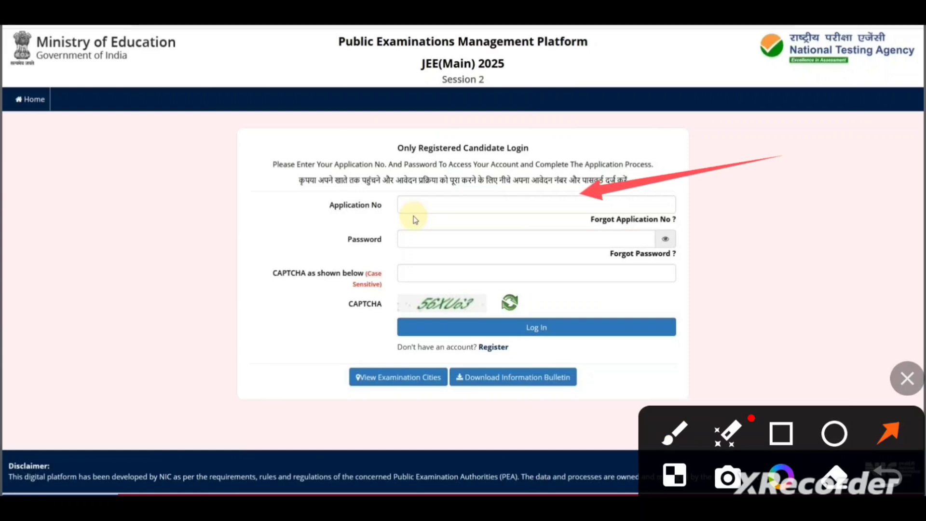
drag(781, 206, 582, 233)
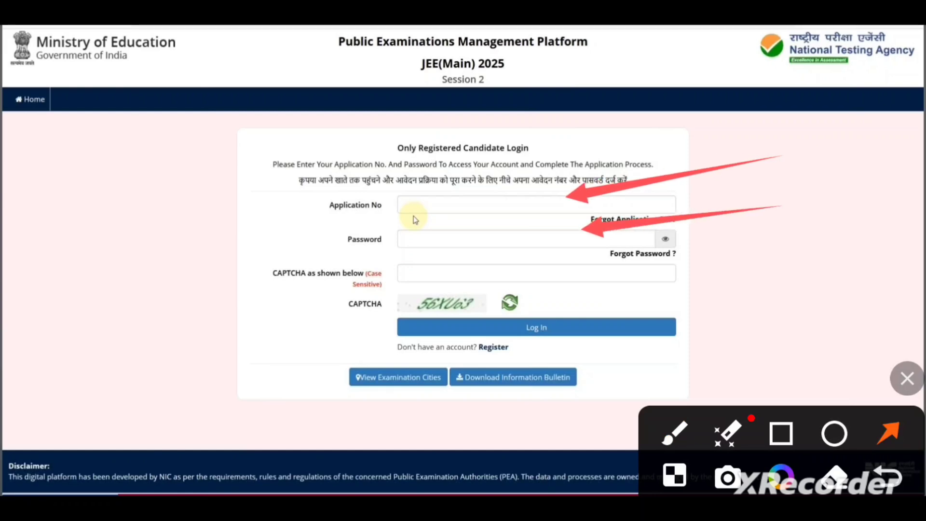
drag(766, 294, 578, 269)
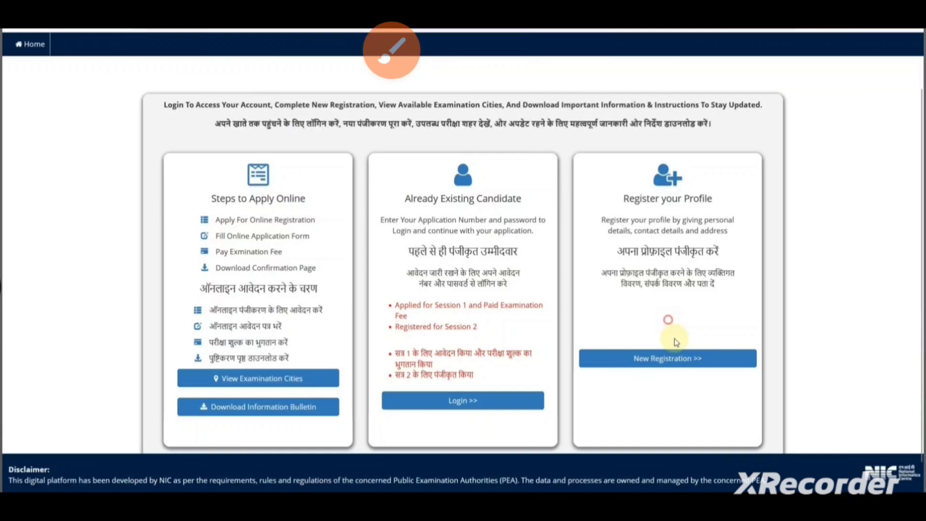
Point an arrow at New Registration in the Register your Profile card.
click(391, 50)
drag(825, 239, 694, 350)
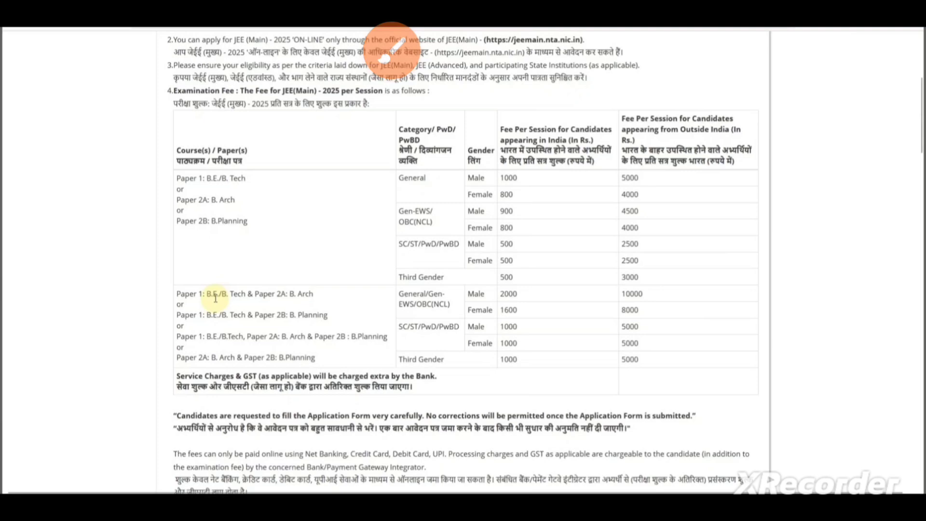
Point arrows at the India fees for General male, single-paper SC/ST/PwD/PwBD male and combined-paper SC/ST/PwD/PwBD in the examination fee table.
click(391, 50)
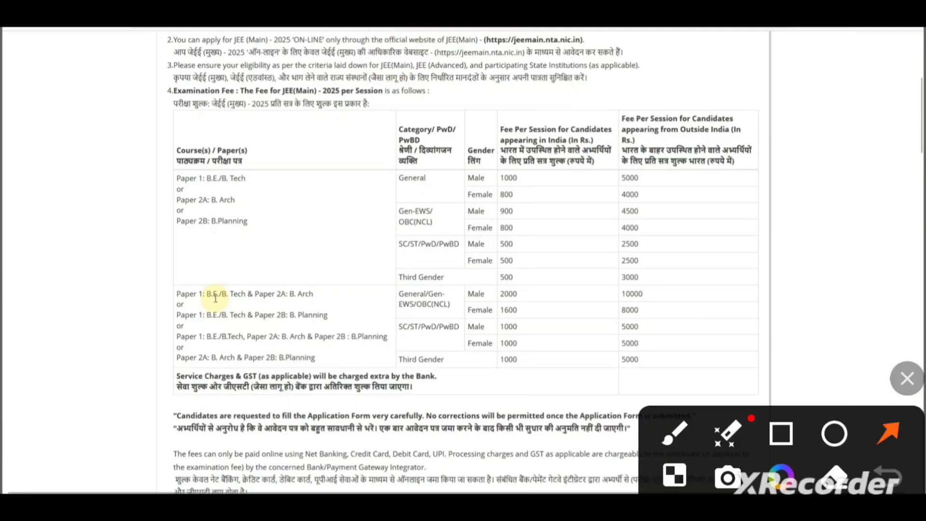
drag(801, 155, 509, 178)
drag(745, 235, 504, 244)
drag(692, 333, 499, 334)
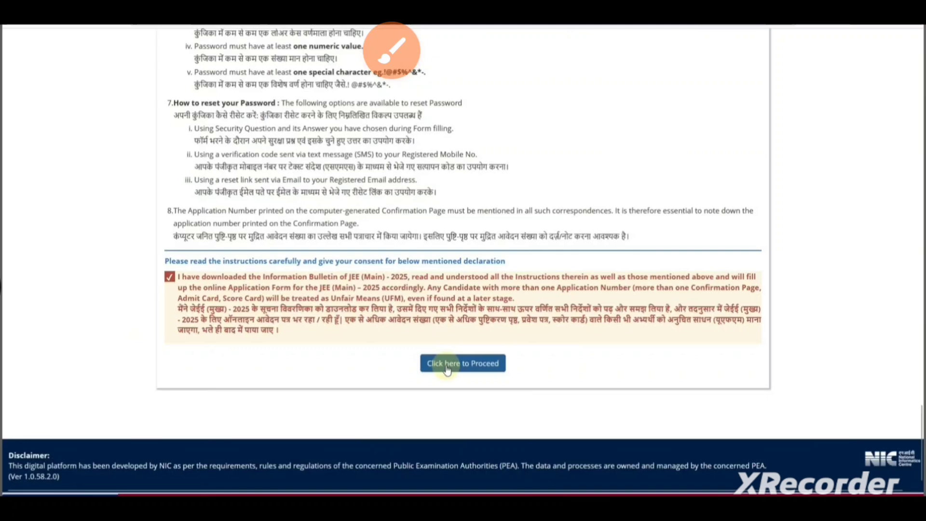
Mark the declaration checkbox and the proceed option with red arrows and proceed to the registration form.
click(392, 49)
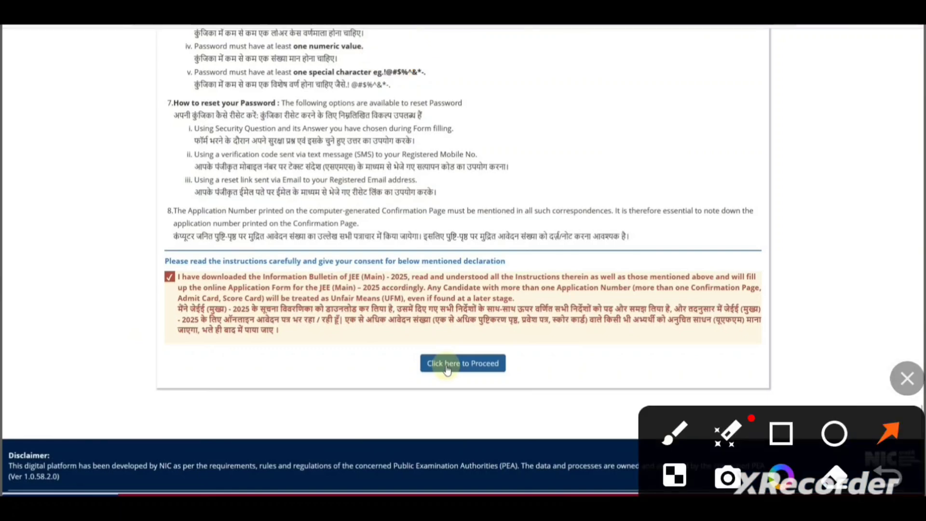
drag(55, 370, 150, 283)
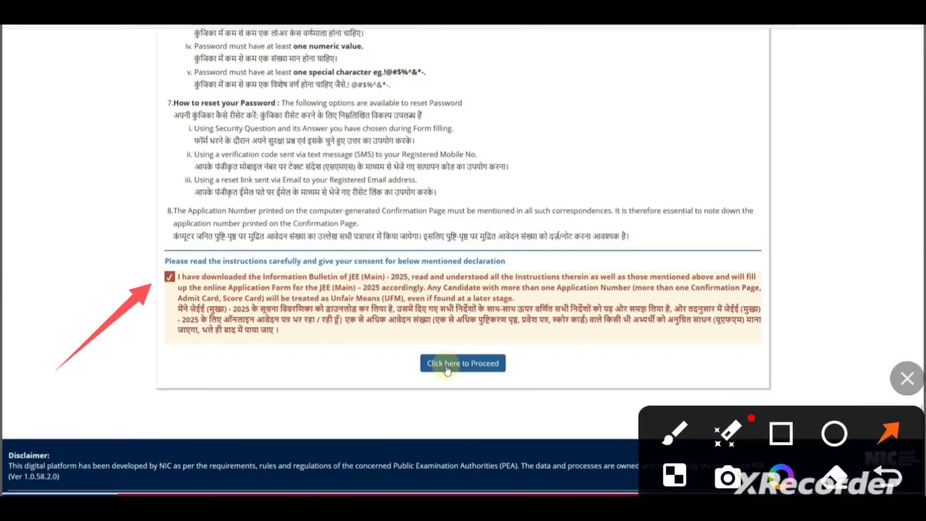
drag(712, 319, 507, 371)
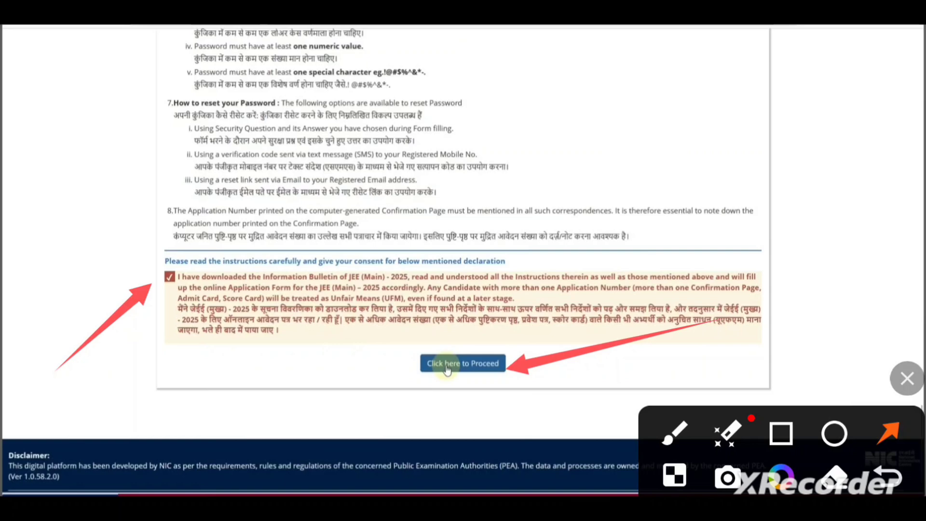
click(447, 369)
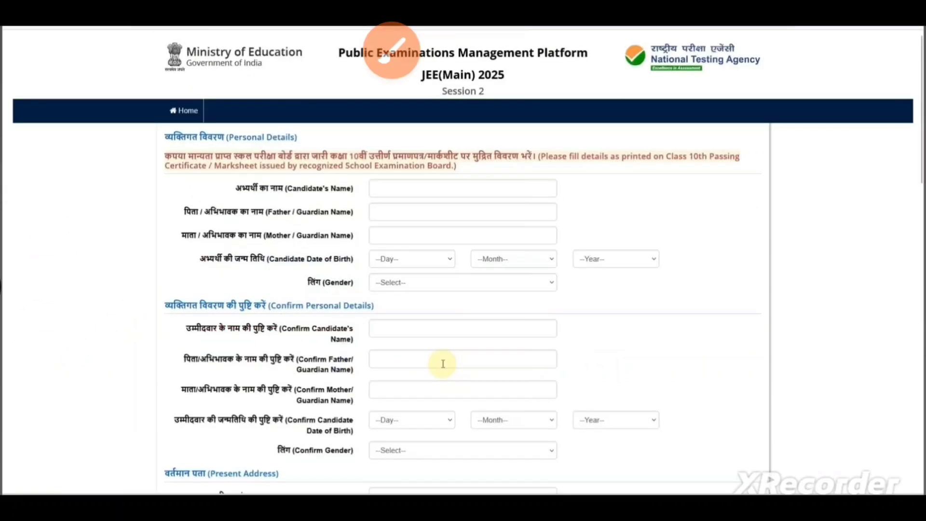
Point red arrows at the Class 10th details instruction and the candidate, father/guardian and mother/guardian name fields.
click(392, 51)
click(888, 433)
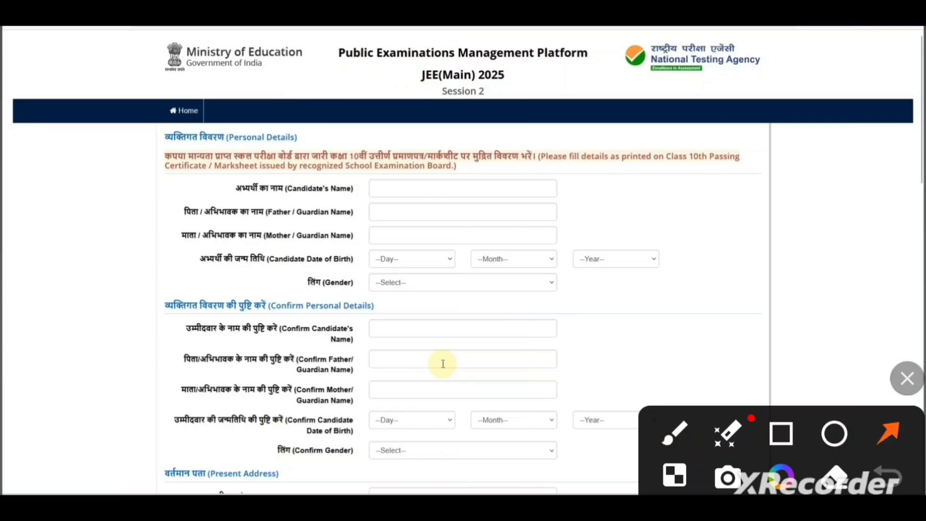
drag(728, 201, 507, 188)
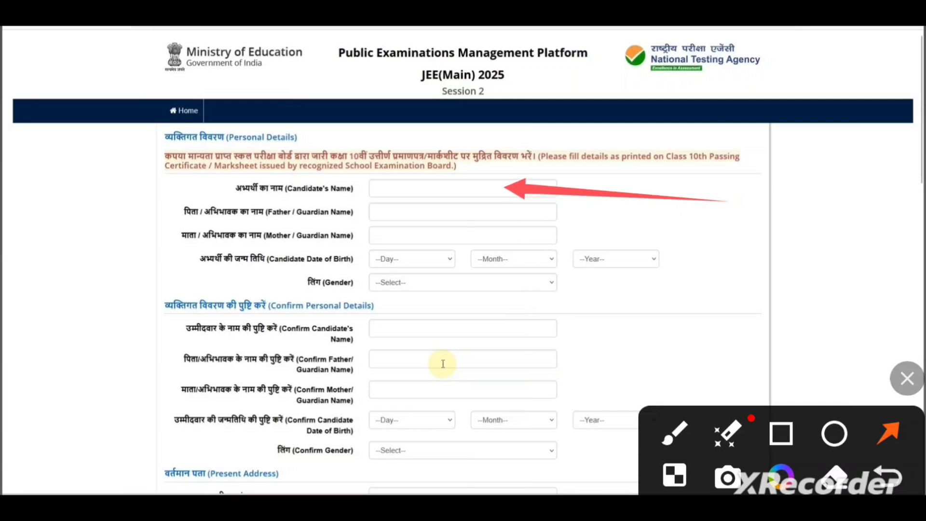
drag(813, 171, 719, 154)
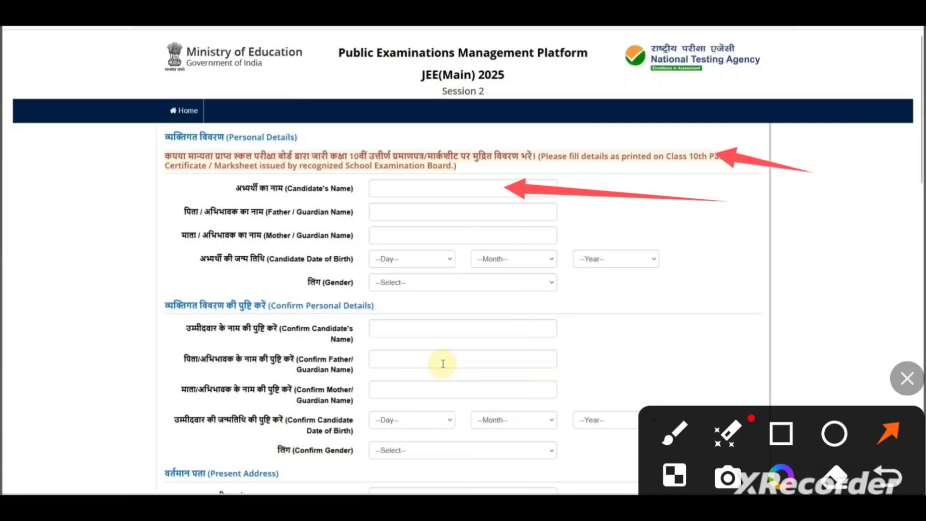
drag(619, 222, 507, 211)
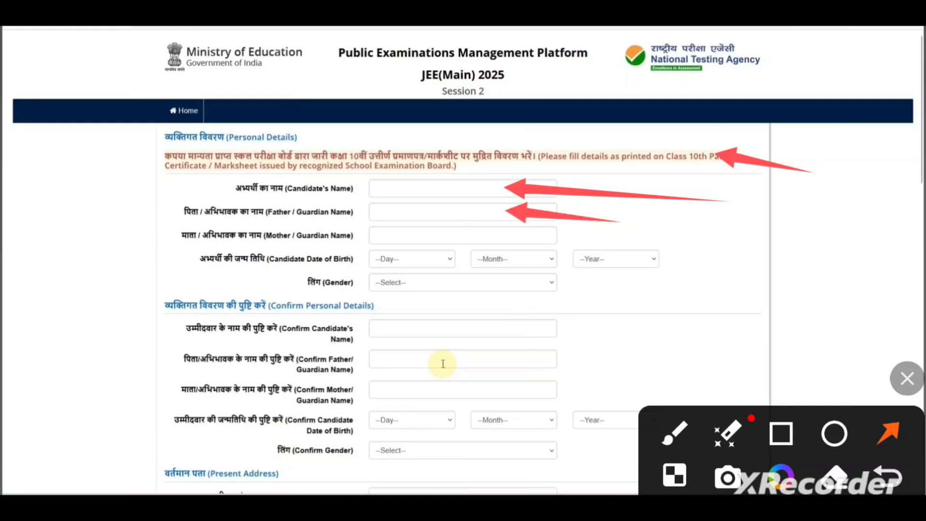
drag(605, 242, 477, 236)
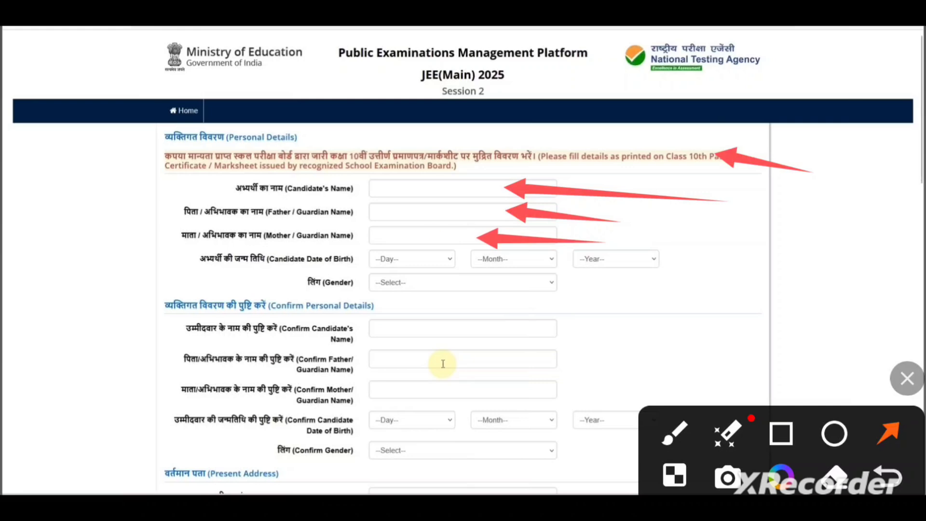
Point red arrows at the day, month and year of the candidate's date of birth and at the Gender field.
drag(433, 235, 396, 263)
drag(573, 260, 538, 258)
drag(660, 260, 630, 259)
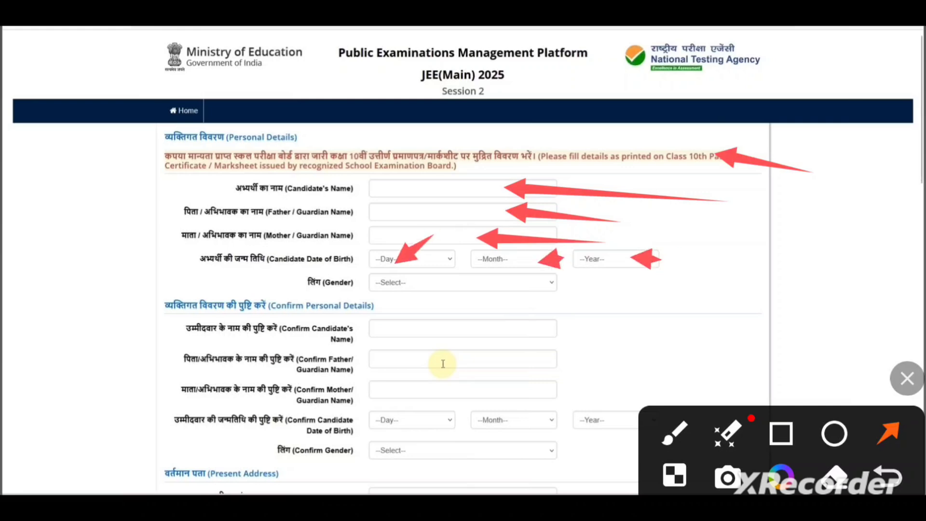
drag(627, 300, 525, 282)
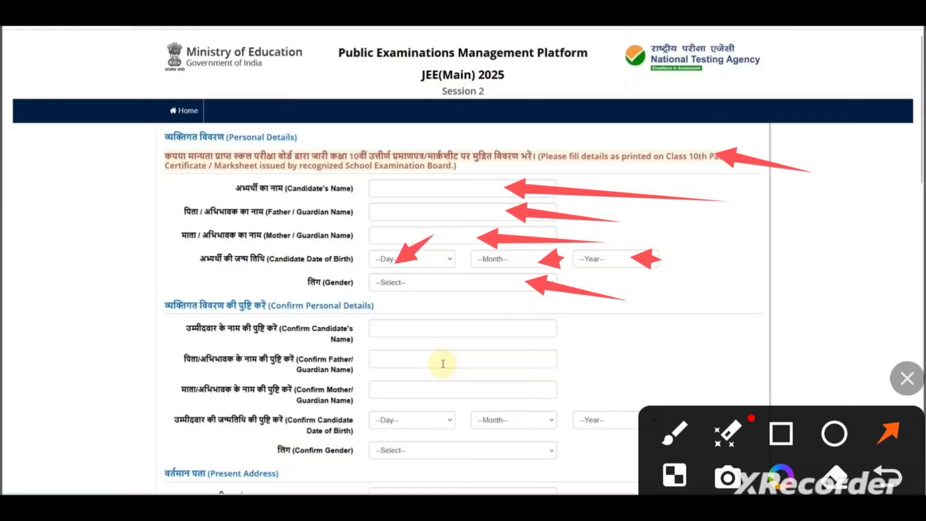
Point red arrows at the confirmation fields for the candidate's name, the father/guardian name and the details below them.
drag(691, 334, 542, 335)
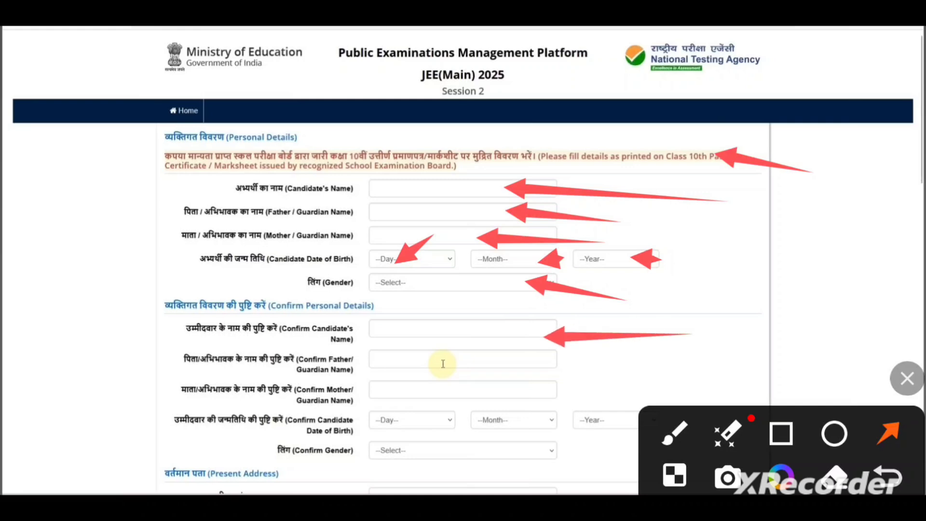
drag(655, 374, 535, 378)
drag(699, 347, 537, 425)
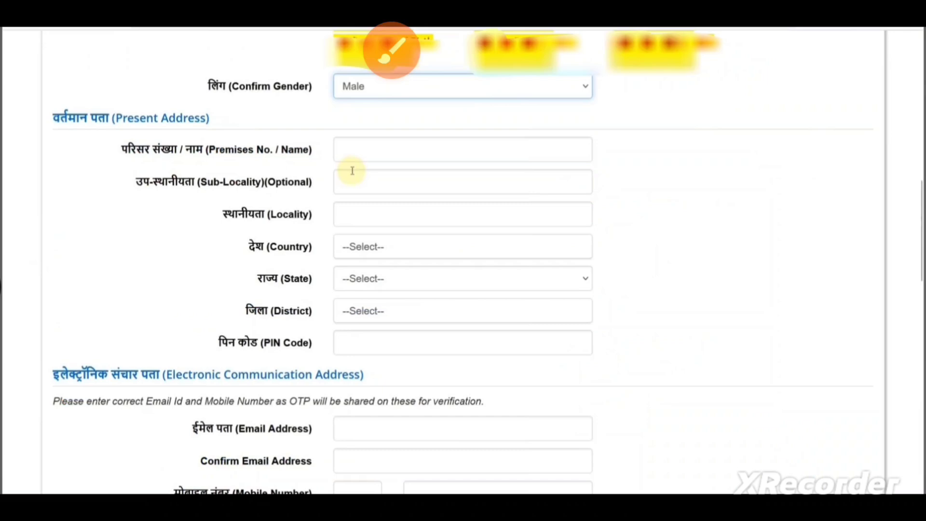
Point red arrows at every Present Address field, from Premises No. / Name, Sub-Locality and Locality through Country, State, District and PIN Code.
click(391, 50)
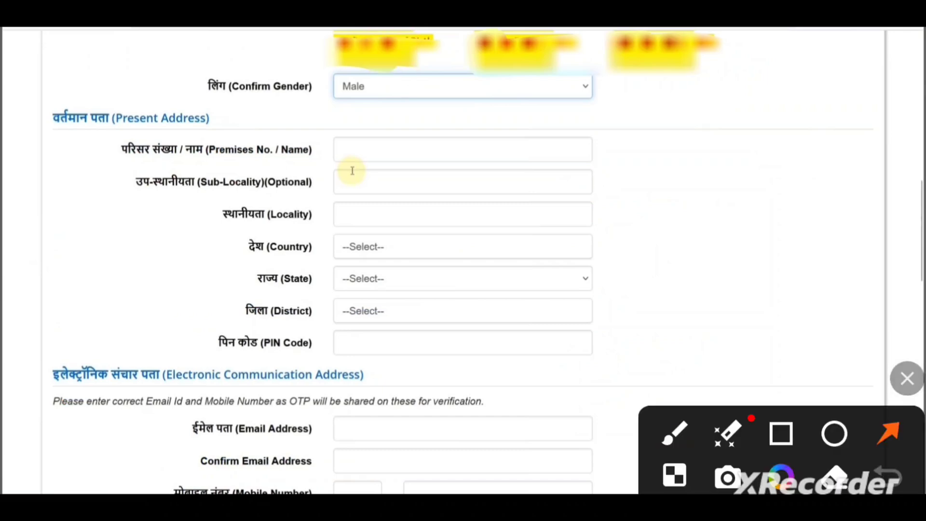
drag(745, 158, 545, 142)
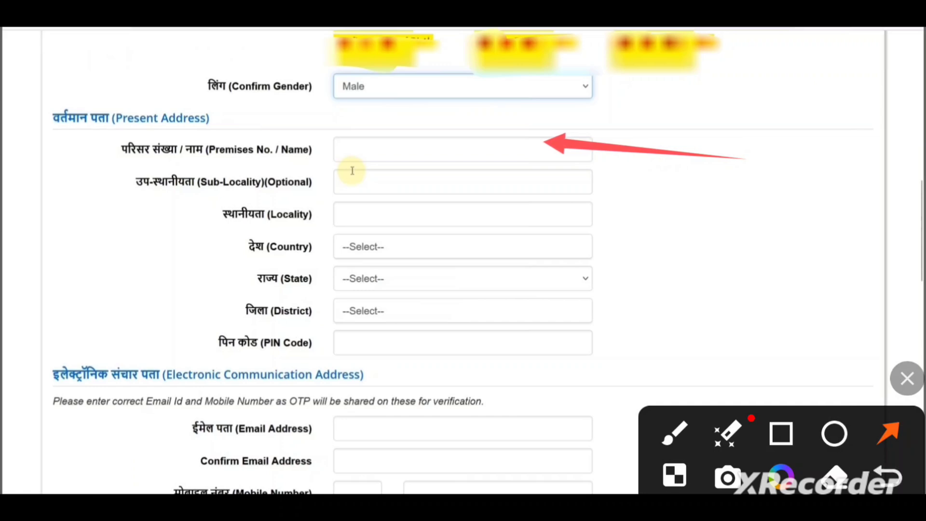
drag(657, 200, 499, 174)
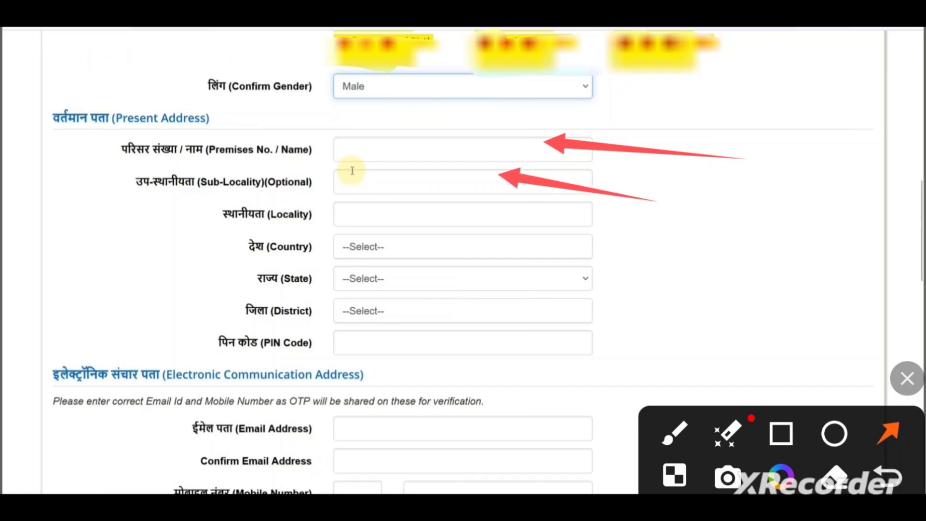
drag(639, 236, 515, 214)
drag(607, 254, 530, 244)
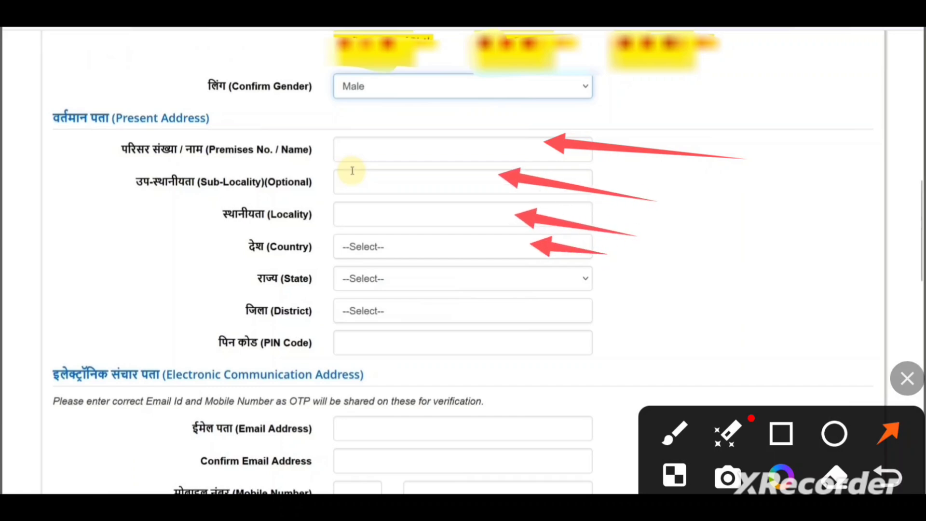
drag(642, 287, 541, 281)
drag(665, 318, 528, 317)
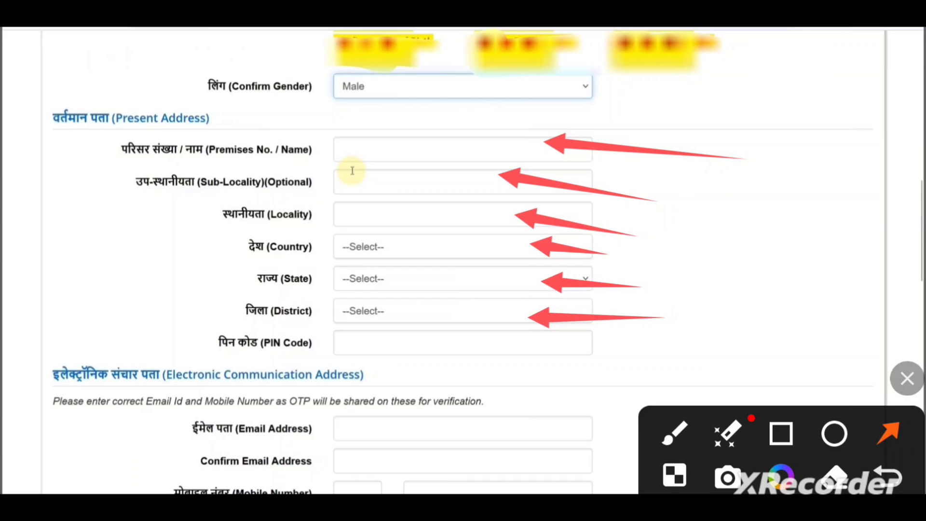
drag(637, 347, 531, 354)
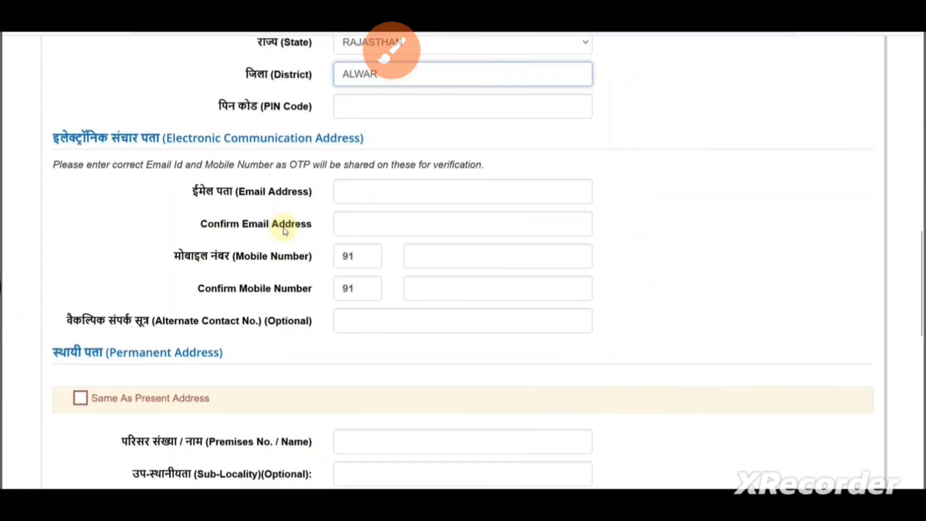
Point red arrows at the email, mobile number and alternate contact fields, including both confirmation fields, and at the Same As Present Address checkbox.
click(392, 50)
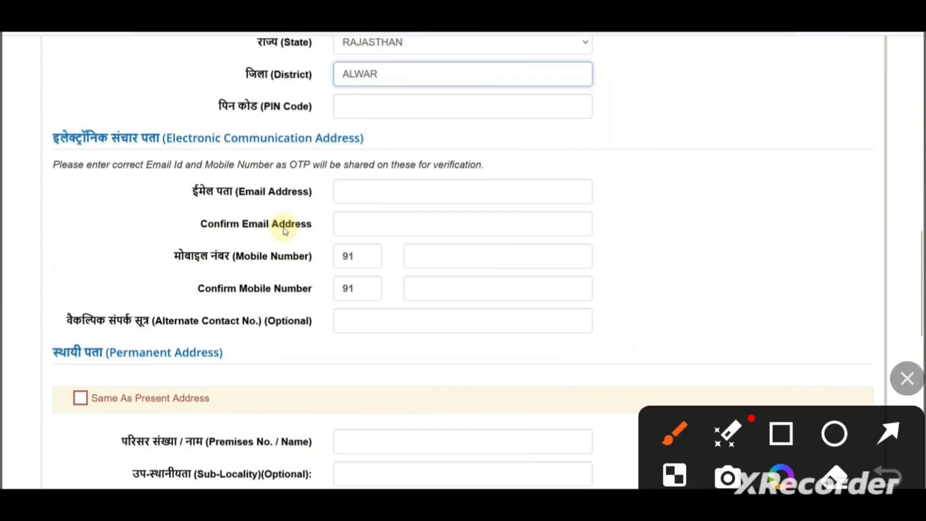
click(888, 433)
drag(737, 178, 525, 180)
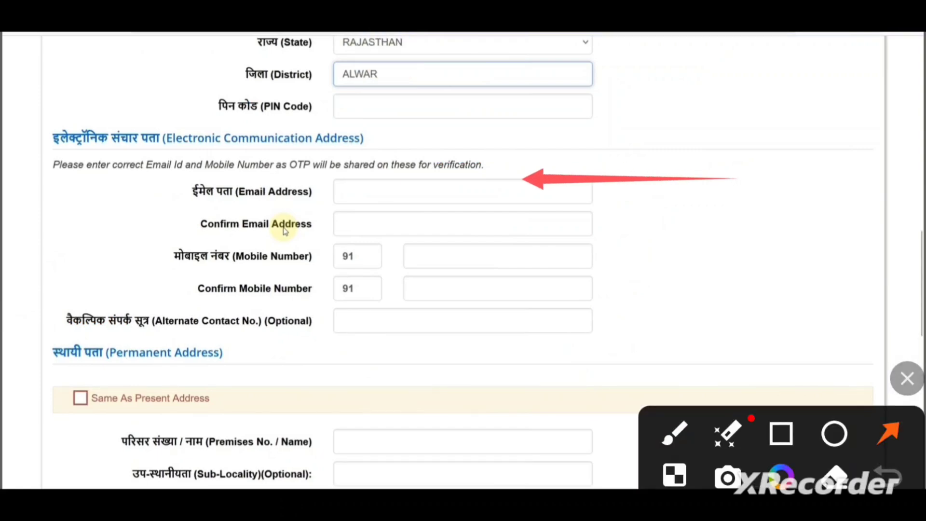
drag(698, 219, 546, 221)
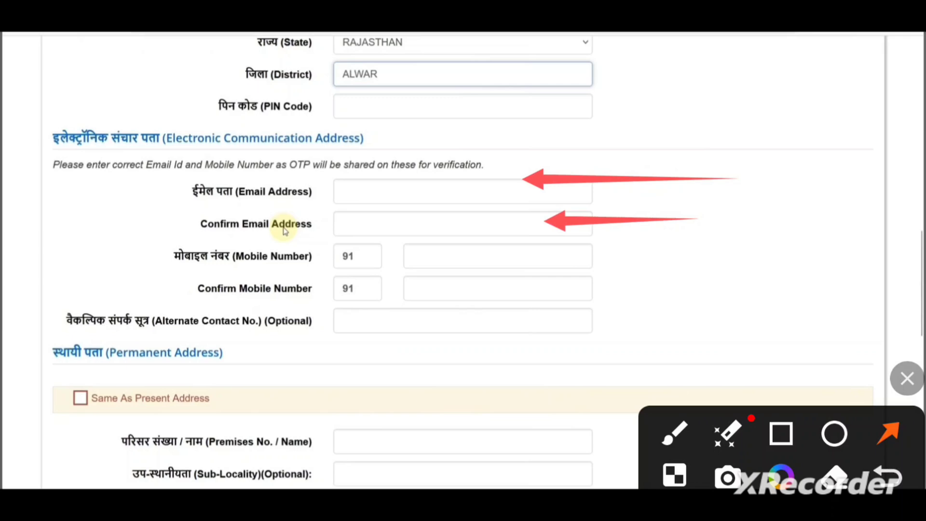
drag(701, 268, 546, 255)
drag(697, 299, 564, 292)
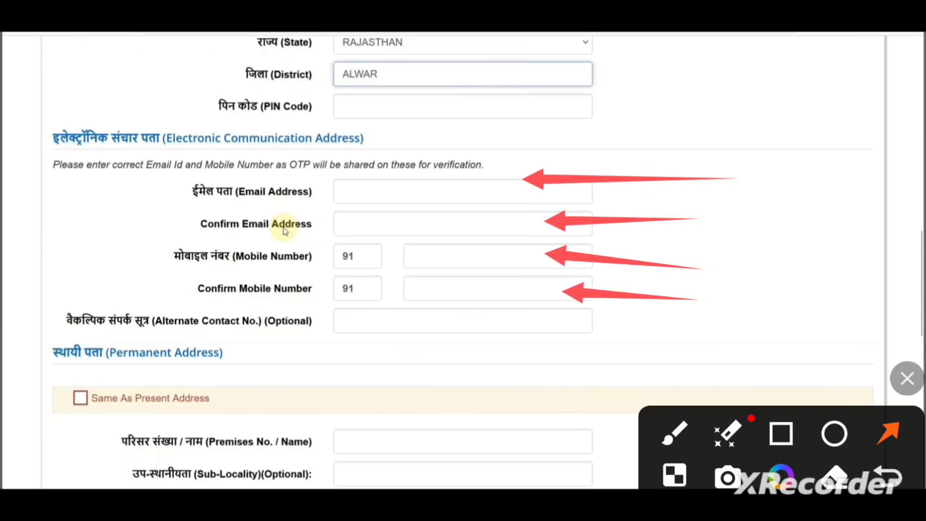
drag(662, 338, 521, 328)
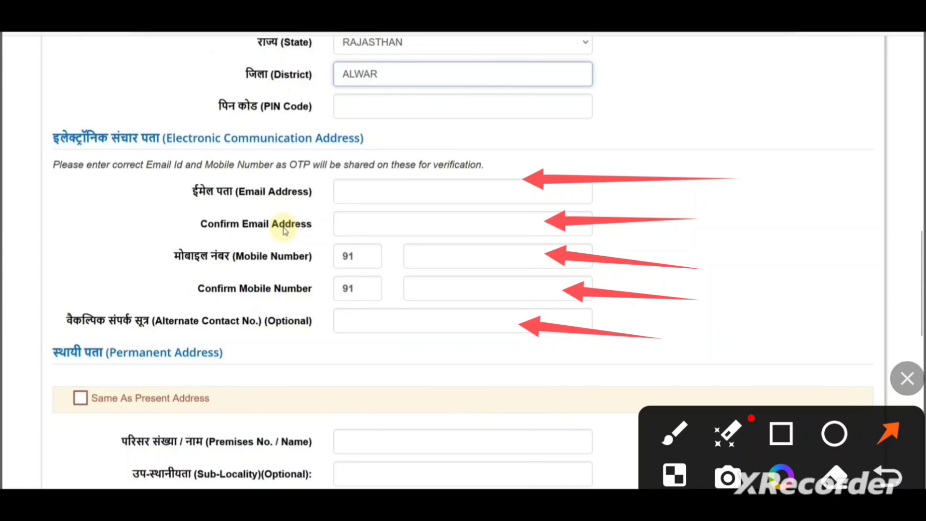
drag(405, 387, 110, 390)
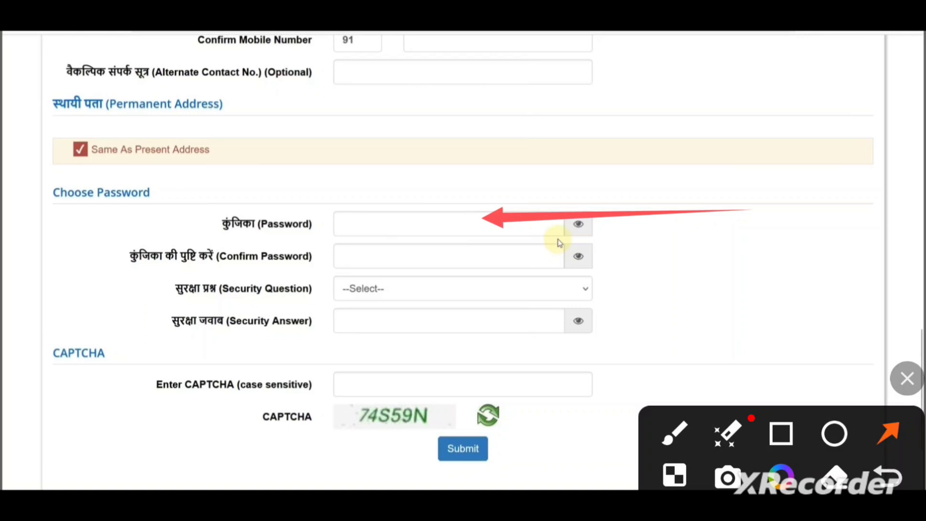
Point red arrows at the Confirm Password, Security Question and Security Answer fields in the Choose Password section.
drag(695, 248, 525, 258)
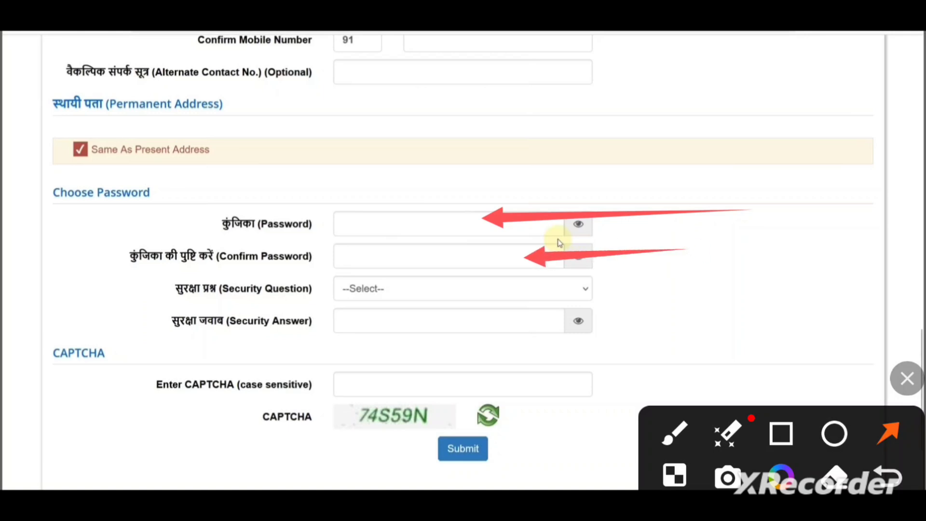
drag(666, 298, 515, 293)
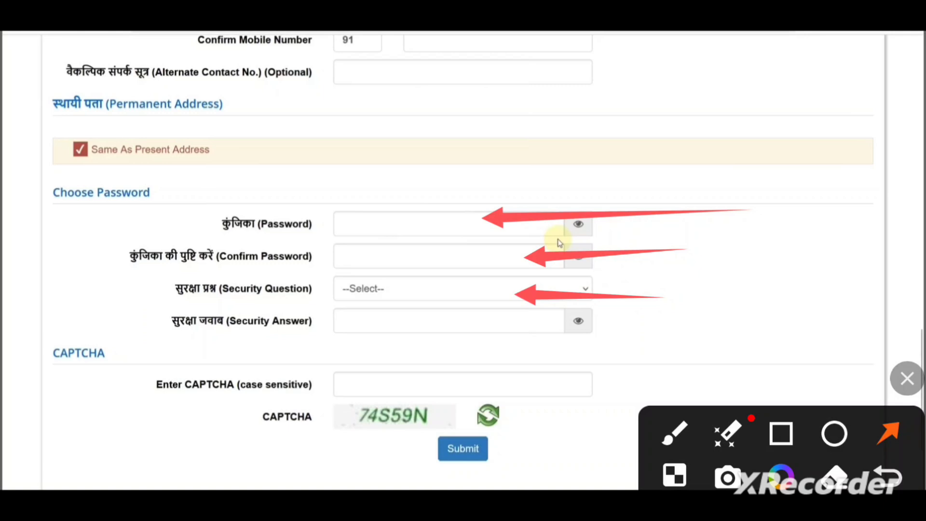
drag(723, 332, 492, 325)
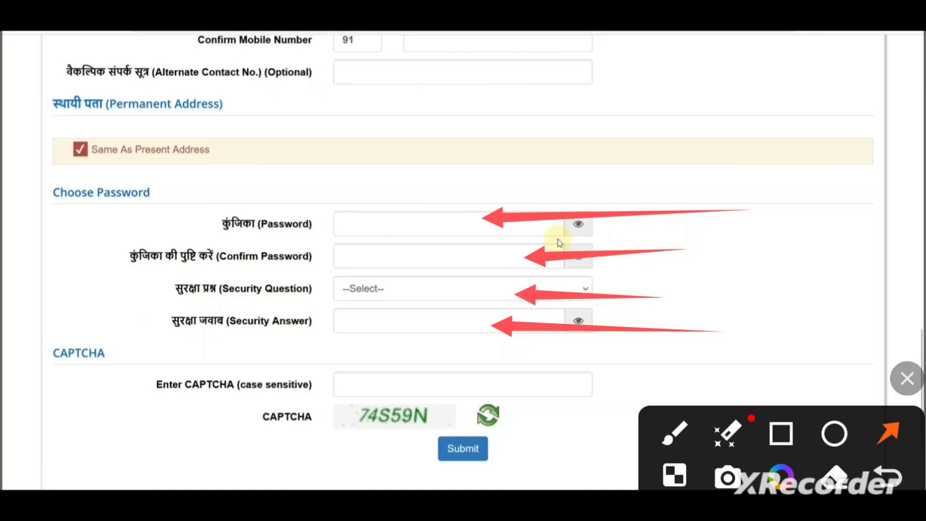
Point red arrows at the CAPTCHA entry field, the CAPTCHA image and the Submit option.
drag(673, 366, 503, 384)
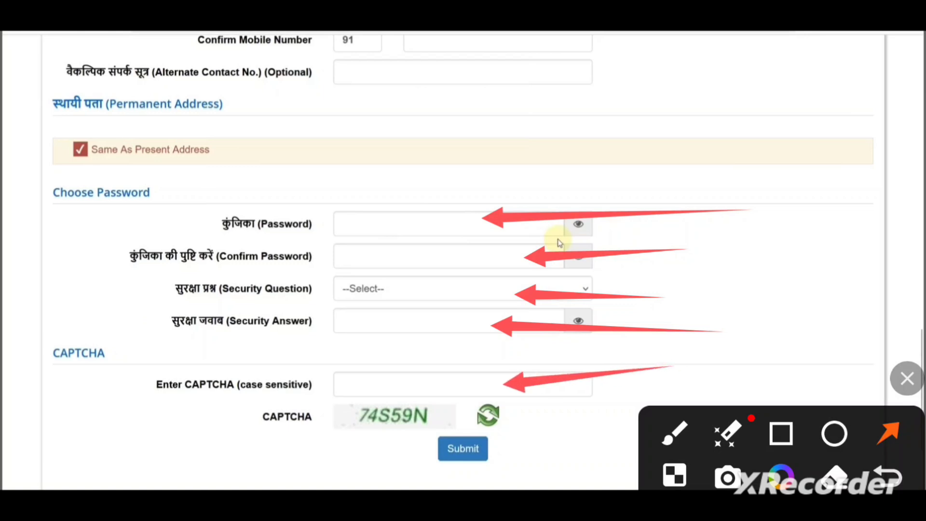
drag(313, 464, 376, 426)
drag(569, 358, 423, 383)
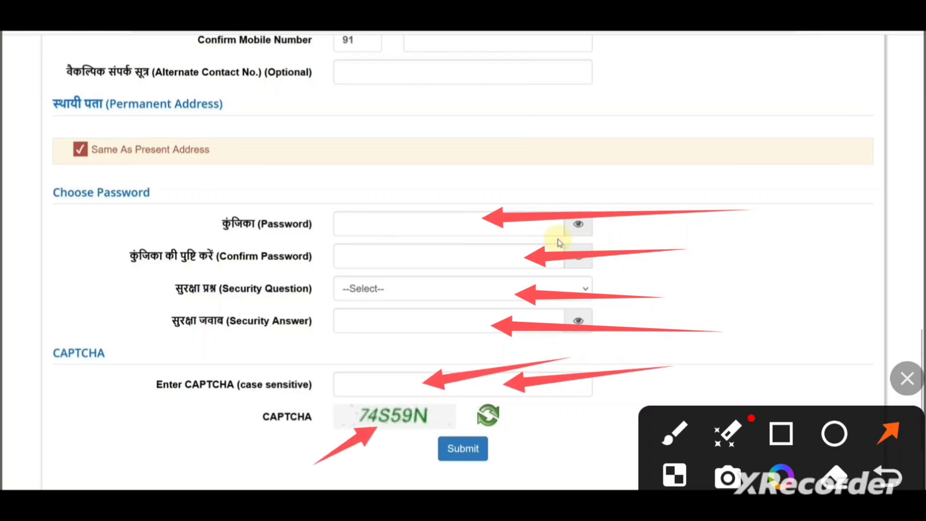
drag(590, 426, 486, 449)
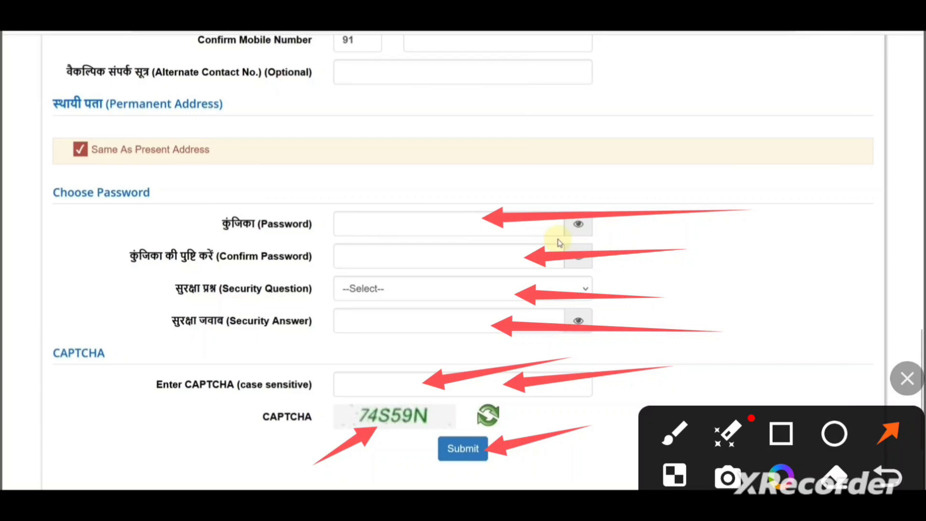
Point red arrows at the My Name, Father/Guardian Name and Mother/Guardian Name verification checkboxes above the declaration.
click(2, 287)
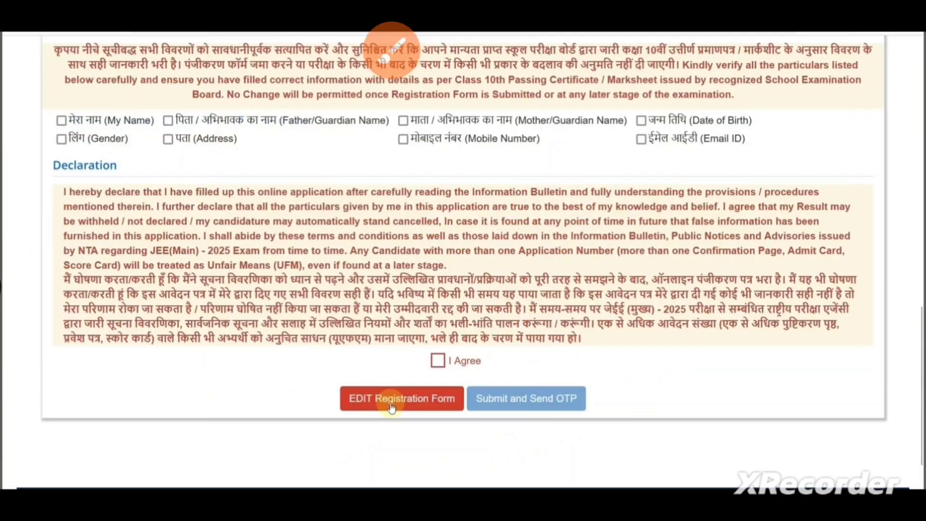
click(391, 48)
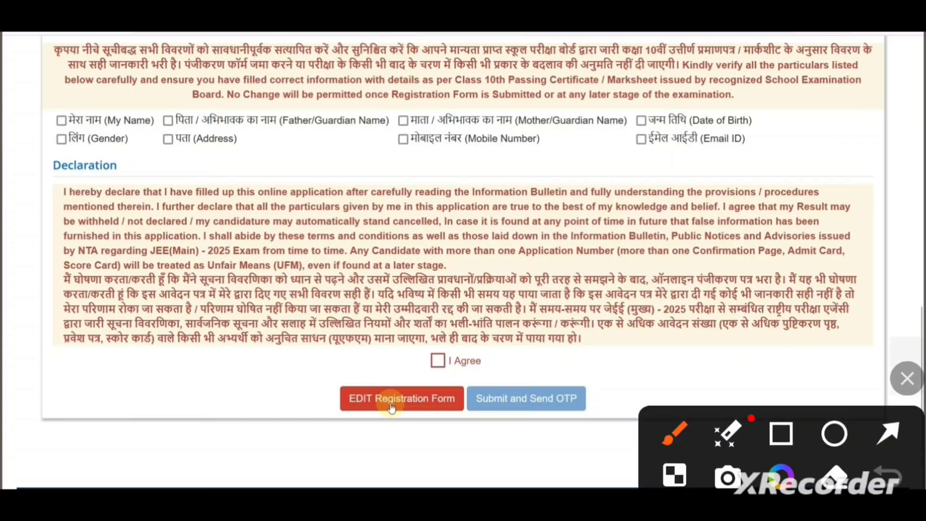
click(888, 433)
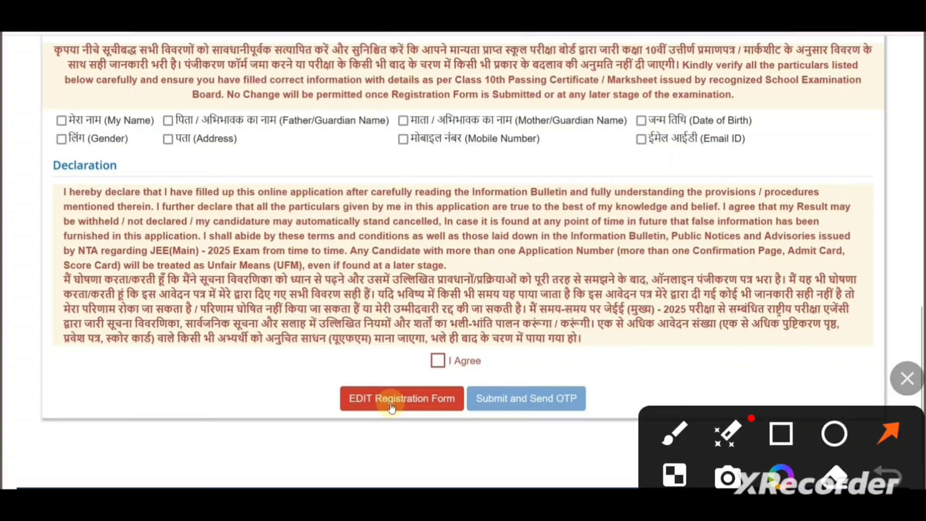
drag(14, 132, 57, 119)
drag(172, 98, 167, 115)
drag(410, 84, 409, 102)
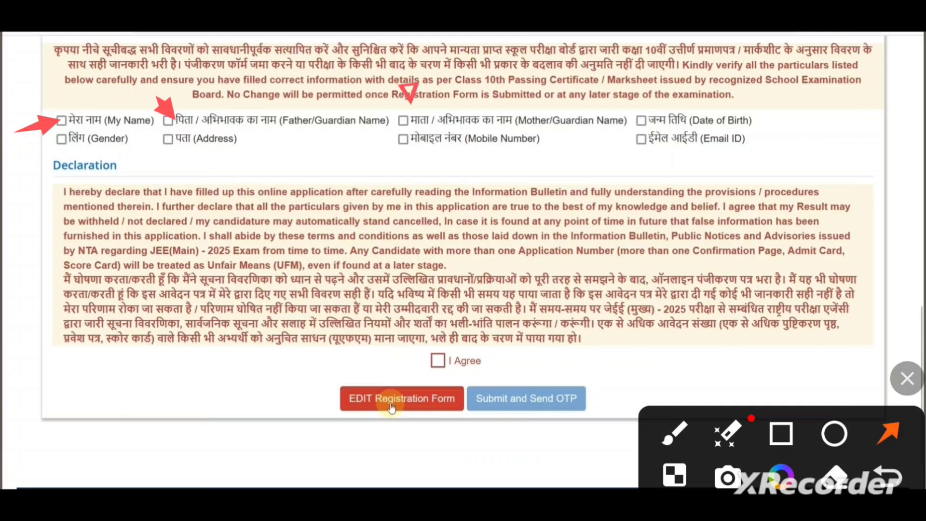
Point red arrows at the I Agree checkbox and the EDIT Registration Form and Submit and Send OTP options.
drag(370, 359, 429, 344)
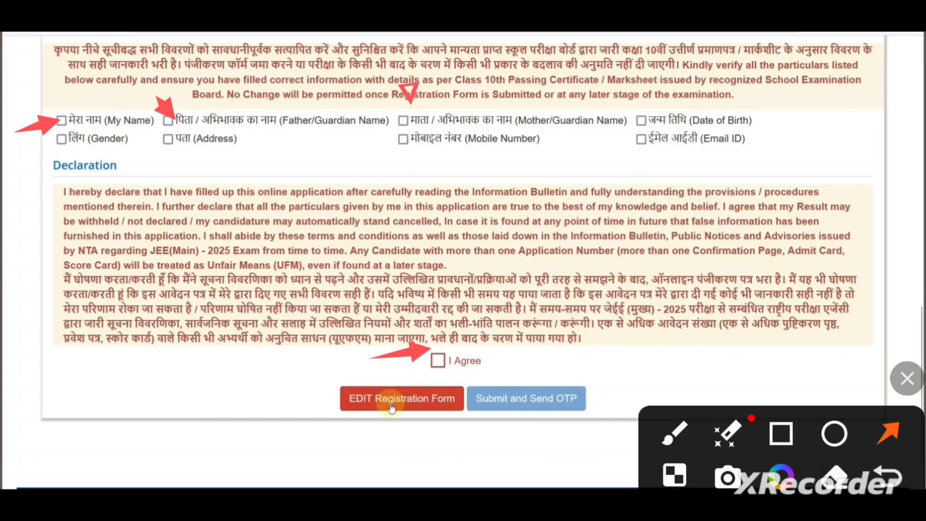
drag(271, 444, 373, 407)
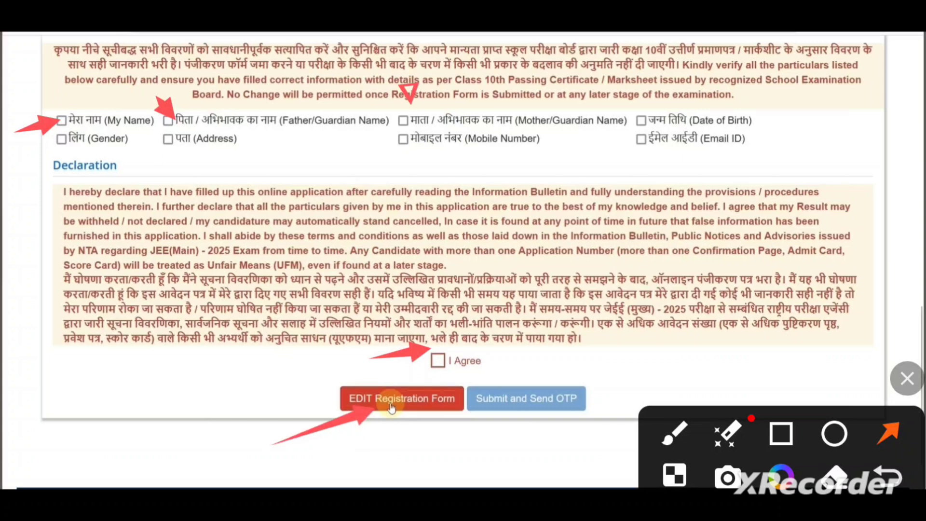
drag(472, 455, 525, 405)
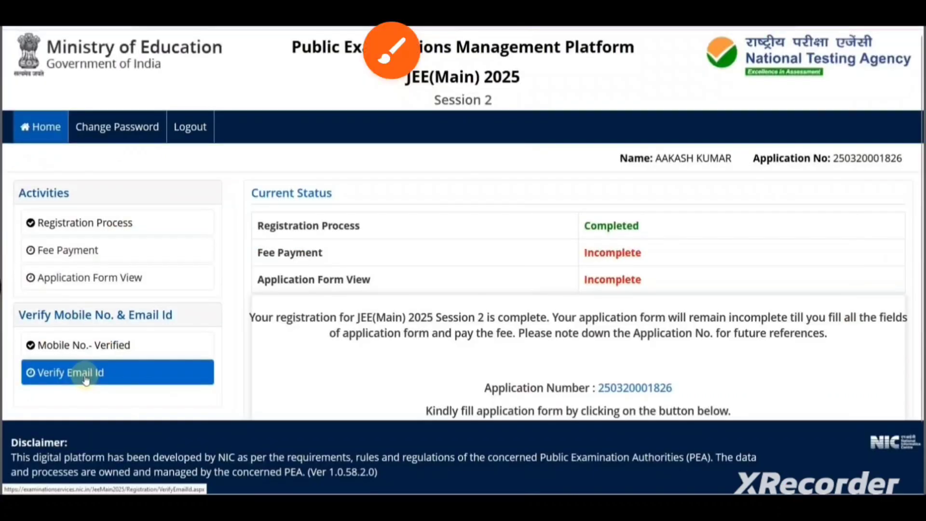
Point red arrows at the application number and the Verify Email Id activity on the registration status page.
click(391, 50)
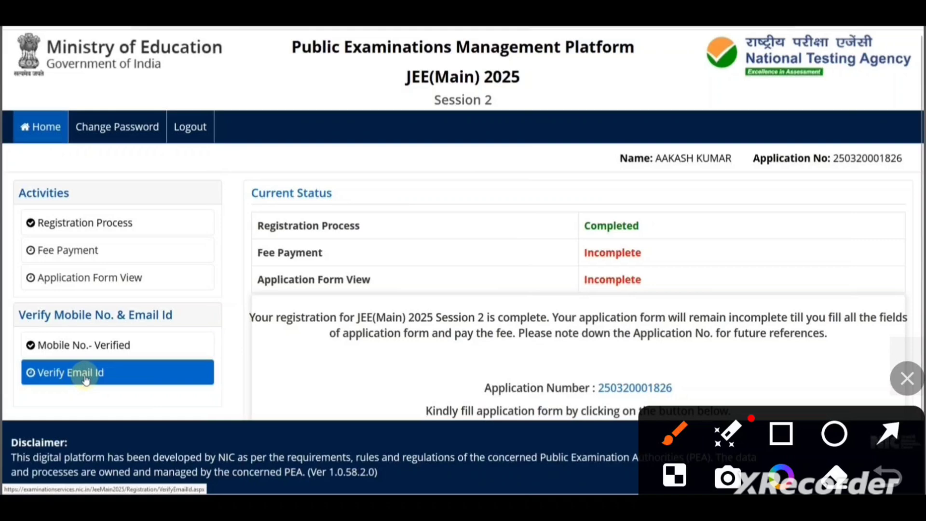
click(887, 433)
drag(798, 343, 641, 374)
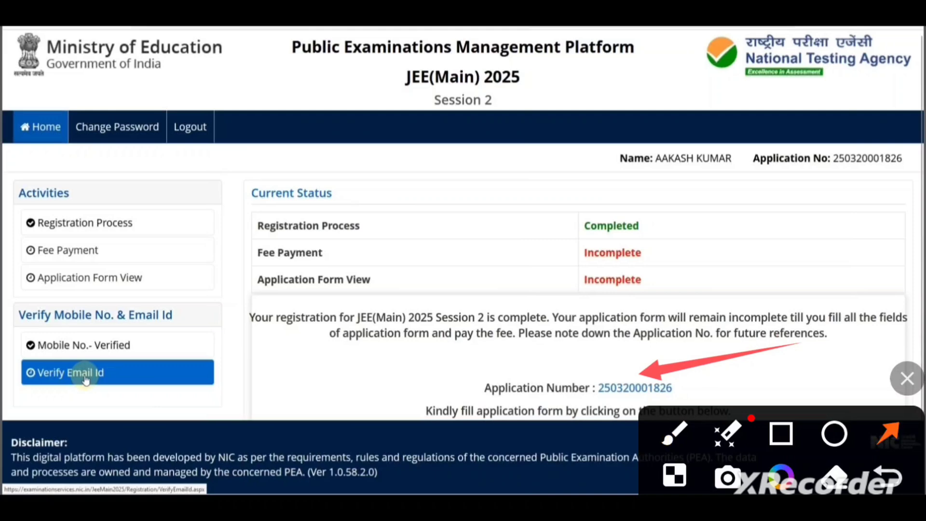
drag(332, 351, 176, 381)
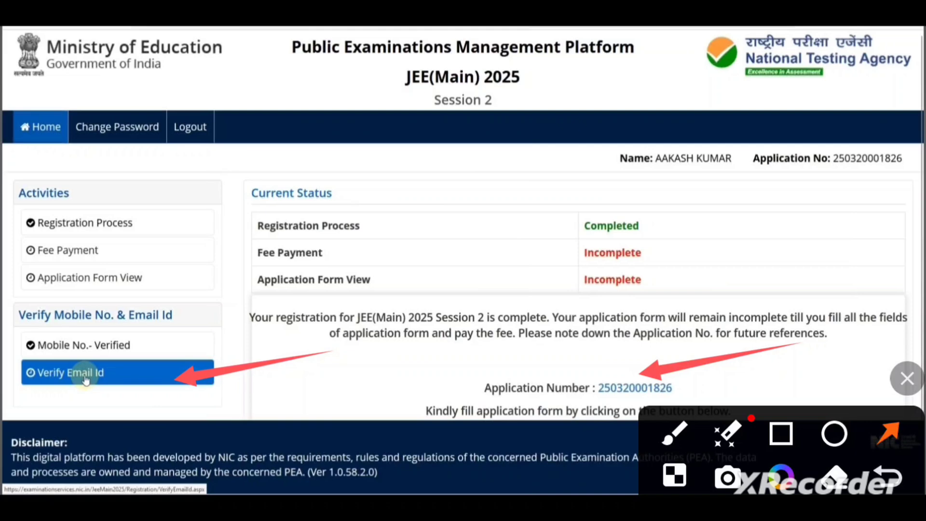
Point a long red arrow at the Complete Application Form option below the application number.
scroll(568, 377, down, 2)
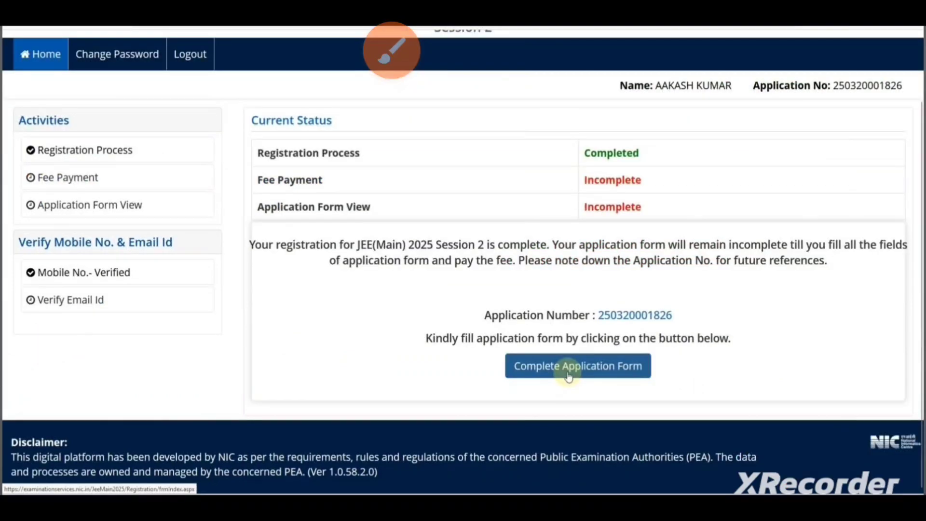
click(391, 51)
click(887, 433)
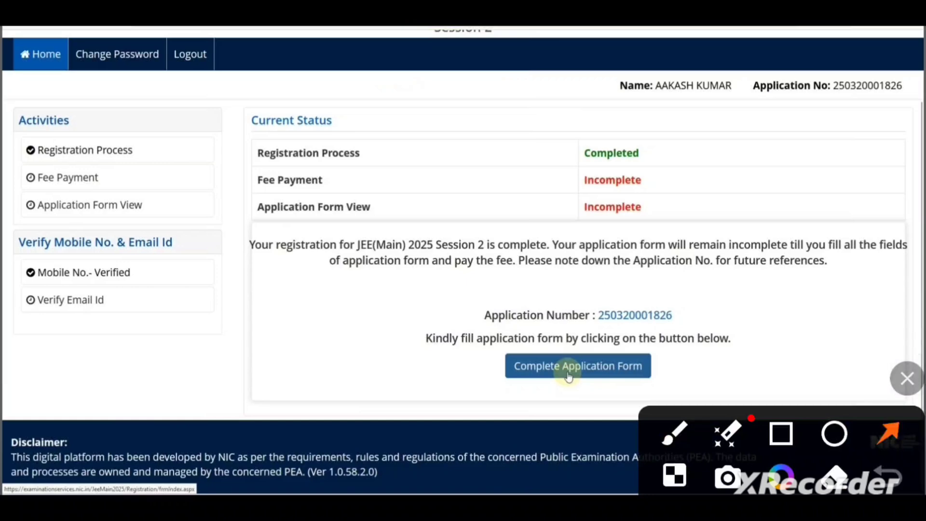
drag(832, 268, 664, 350)
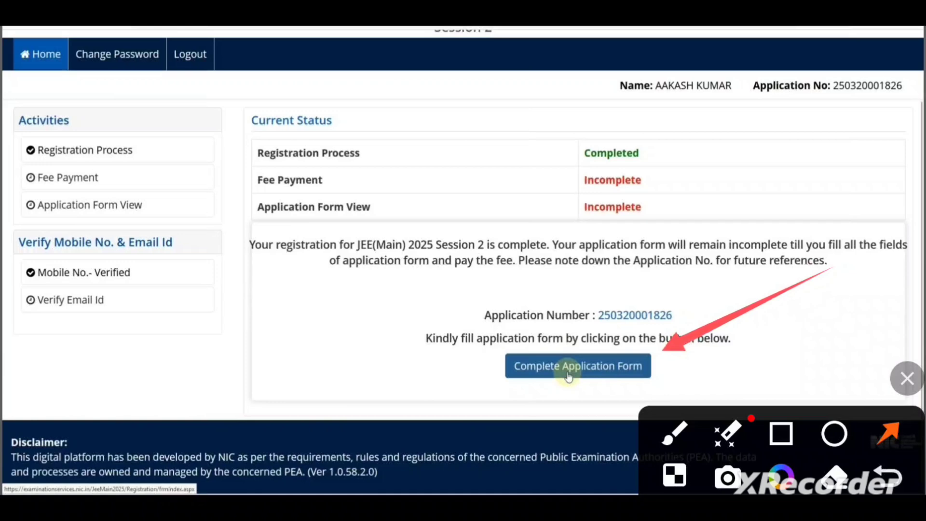
Point red arrows at the Nationality field and the State / UT of 12th field in the personal details form.
click(2, 287)
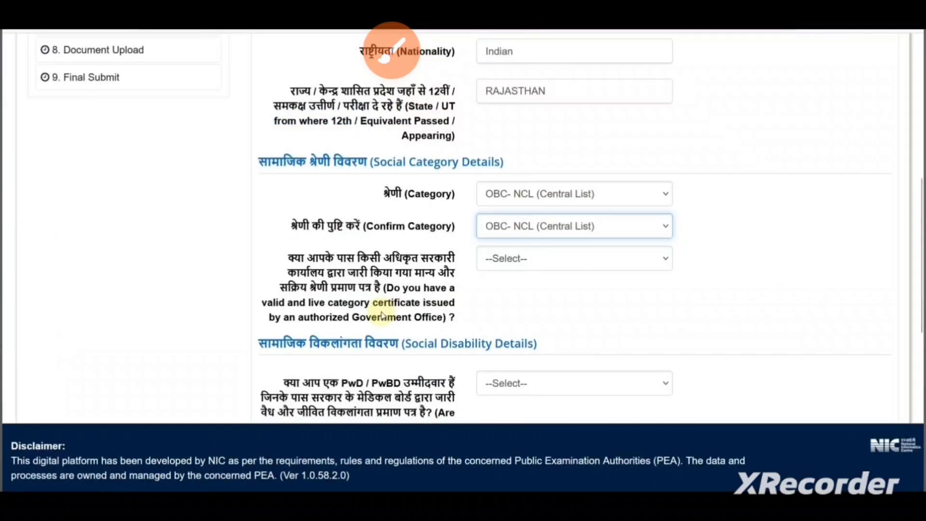
click(391, 50)
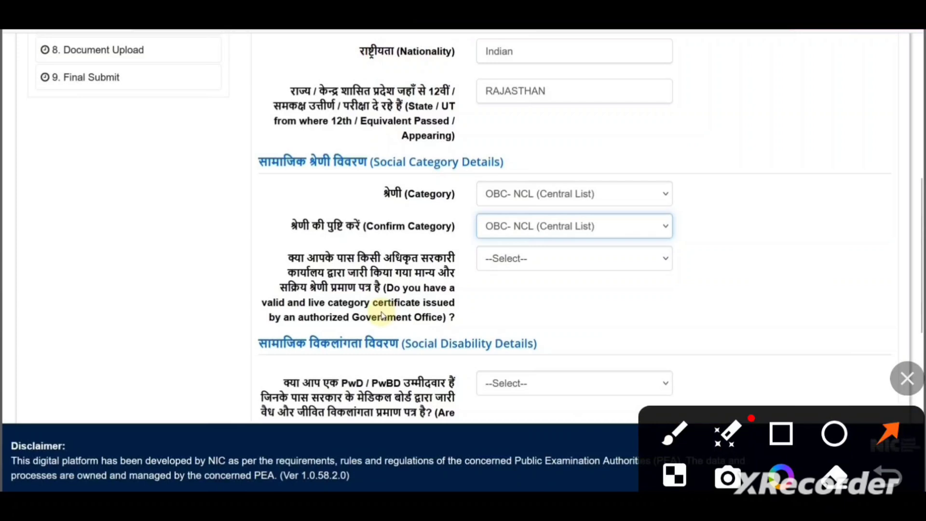
drag(791, 77, 622, 48)
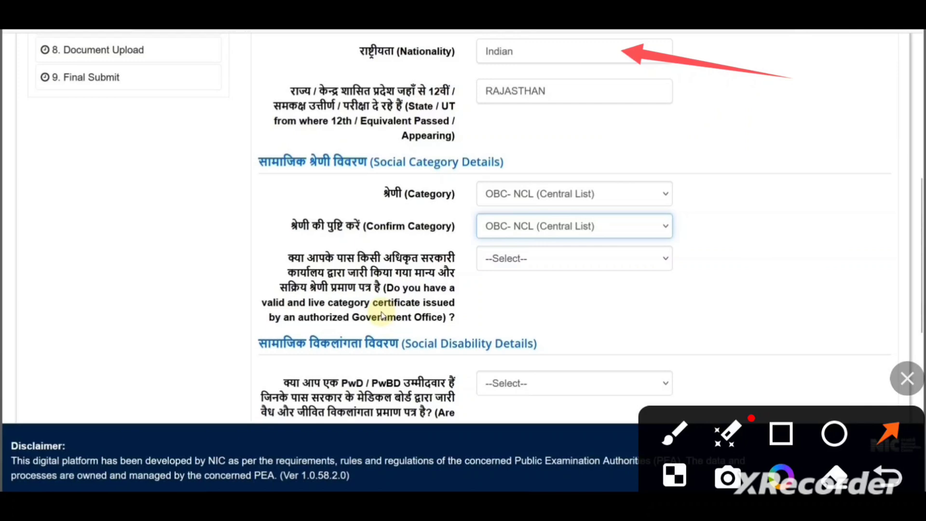
drag(772, 121, 623, 96)
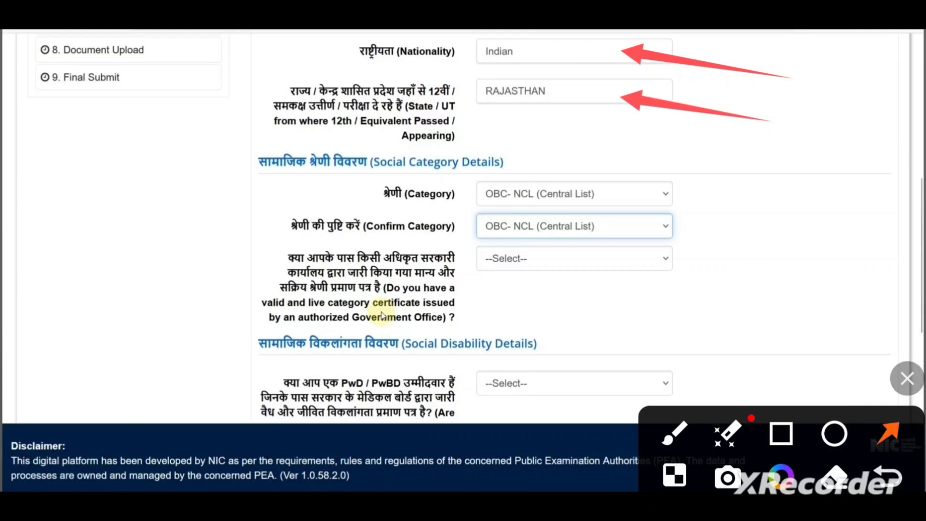
Point red arrows at the Category, Confirm Category and valid category certificate fields under Social Category Details.
drag(746, 196, 645, 196)
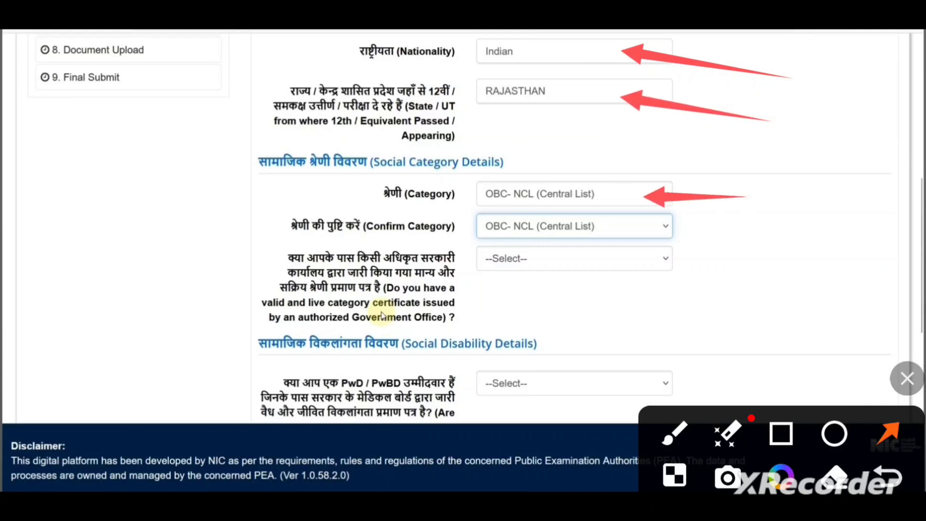
drag(760, 224, 651, 227)
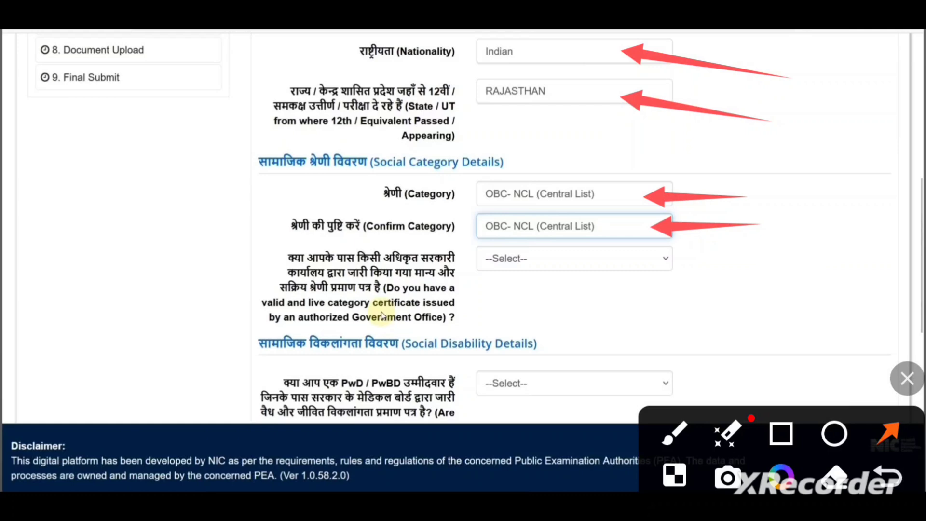
drag(776, 259, 644, 261)
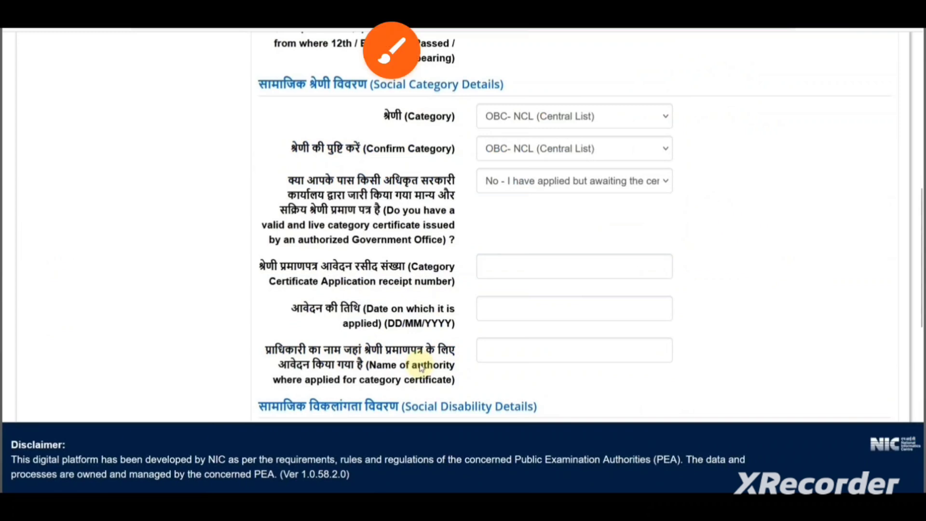
Point a red arrow at the category certificate answer "No - I have applied but awaiting" under Social Category Details.
click(391, 48)
click(889, 433)
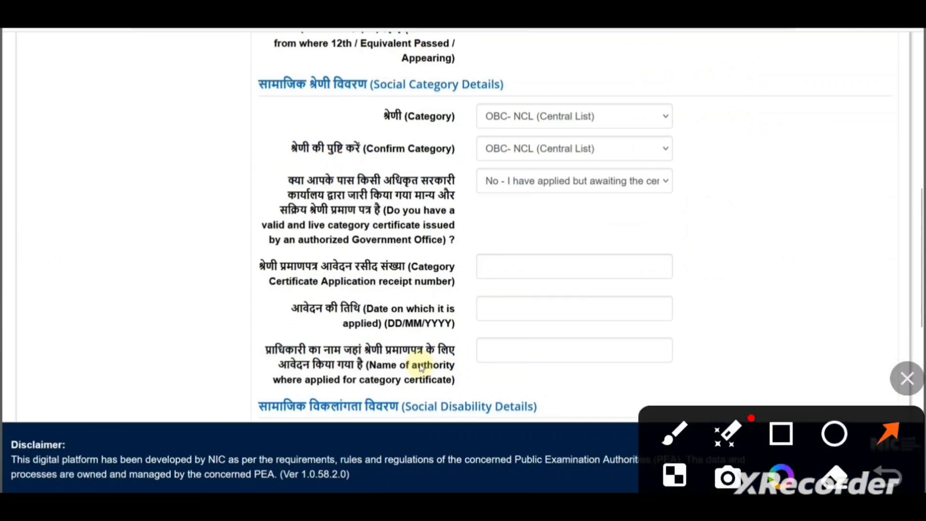
drag(774, 184, 644, 191)
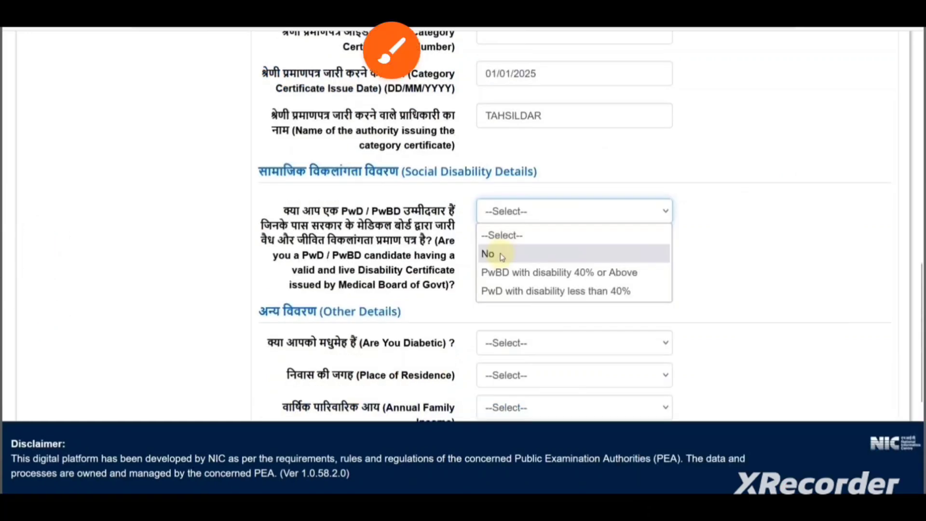
Point red arrows at the "PwBD with disability 40% or Above" and "No" choices of the disability question.
click(392, 50)
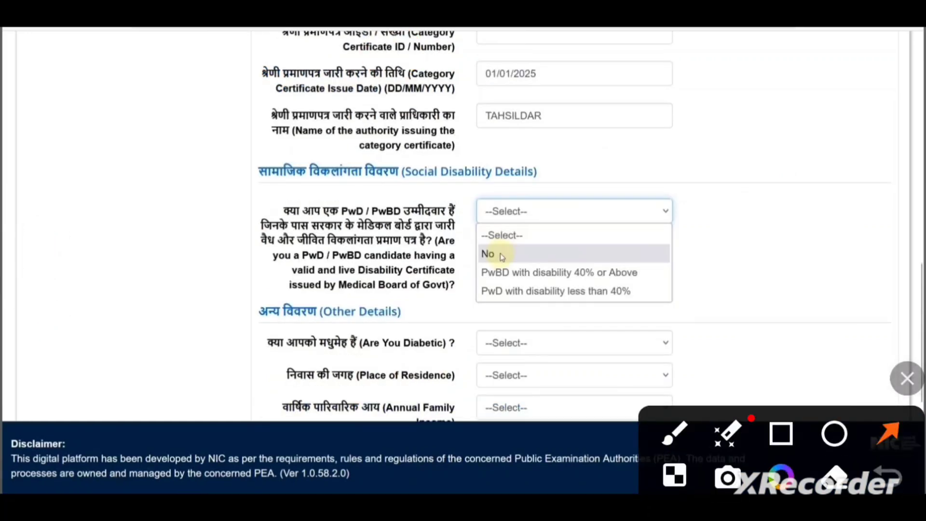
mouse_move(752, 192)
mouse_down()
mouse_move(683, 200)
mouse_move(629, 277)
mouse_up()
drag(690, 175, 564, 260)
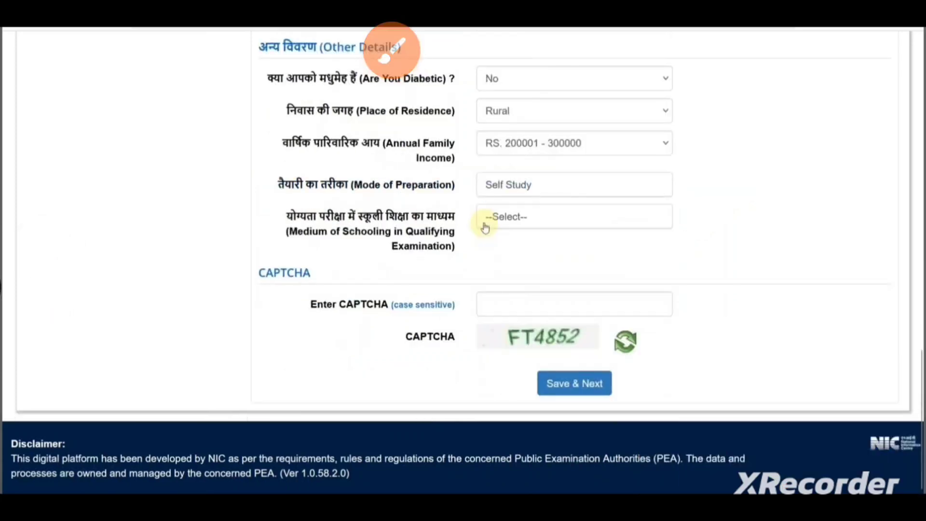
Point red arrows at the diabetic, Place of Residence, Annual Family Income, Mode of Preparation and Medium of Schooling fields under Other Details.
click(392, 48)
click(888, 432)
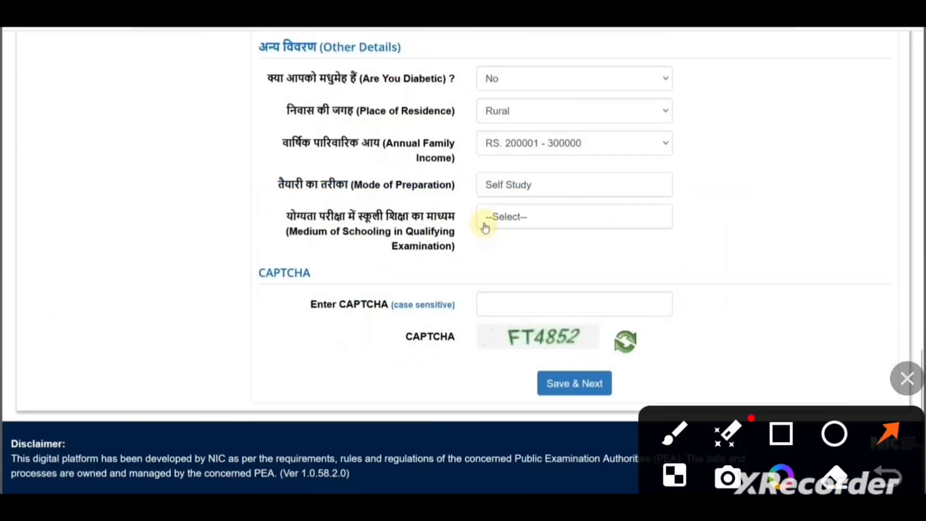
drag(796, 85, 632, 78)
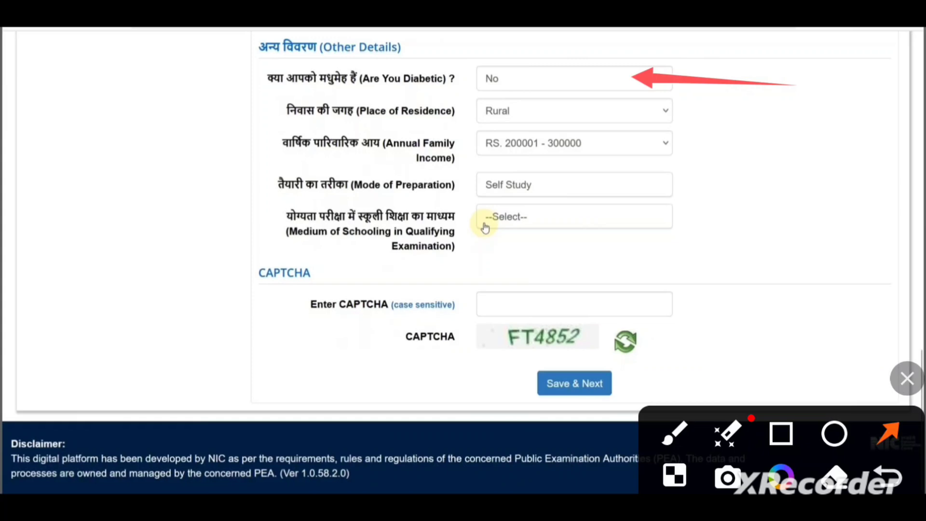
drag(763, 118, 607, 117)
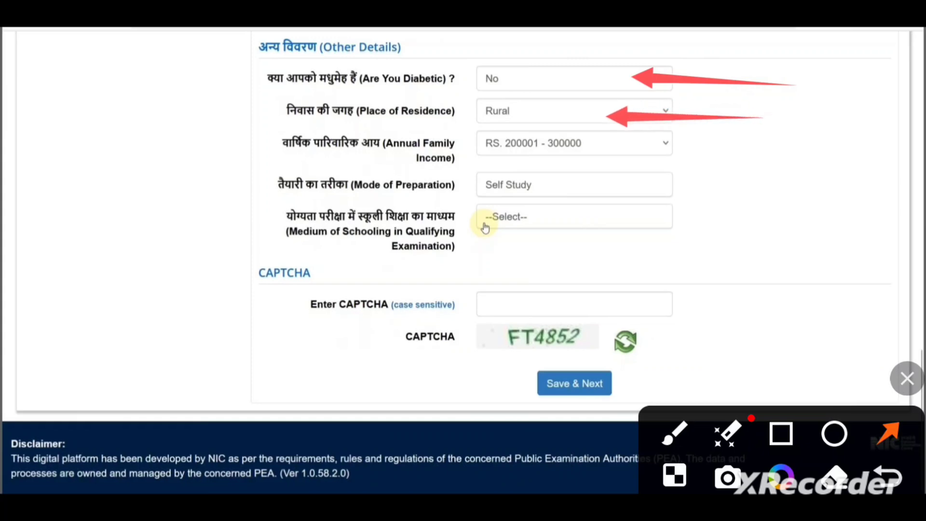
drag(782, 142, 618, 149)
drag(745, 184, 581, 183)
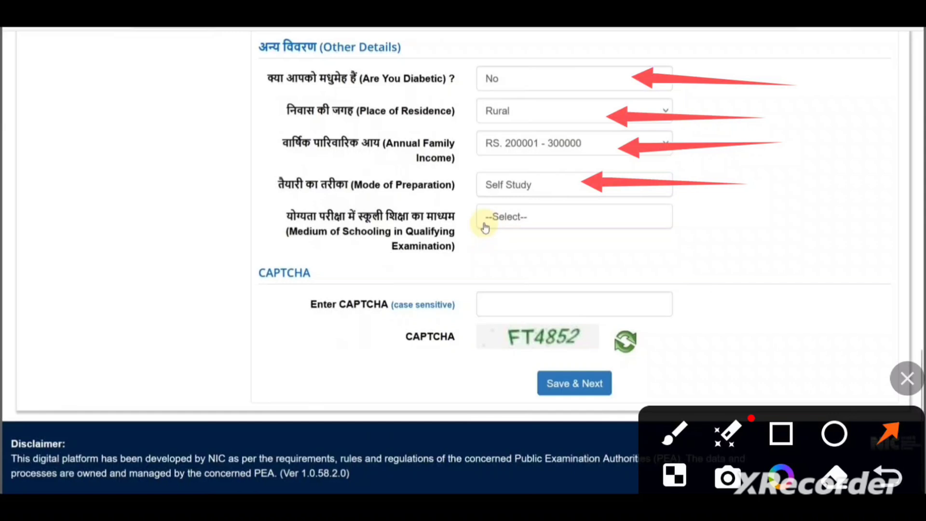
drag(752, 214, 569, 223)
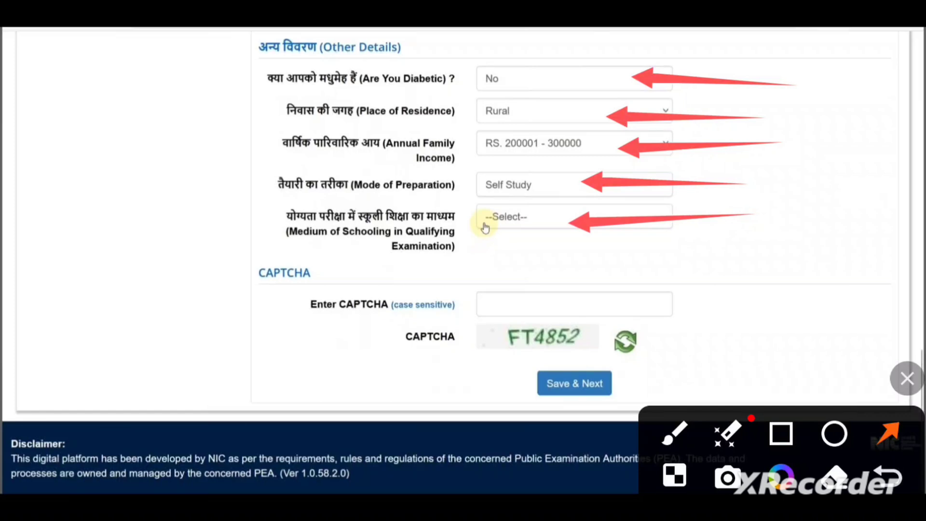
Point red arrows at the Enter CAPTCHA field and the Save & Next option below Other Details.
drag(755, 267, 519, 305)
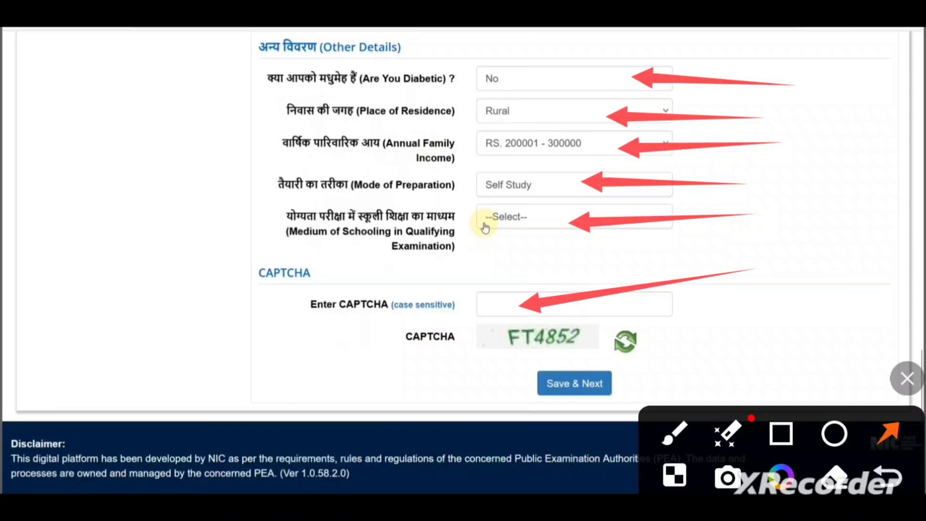
drag(769, 346, 602, 384)
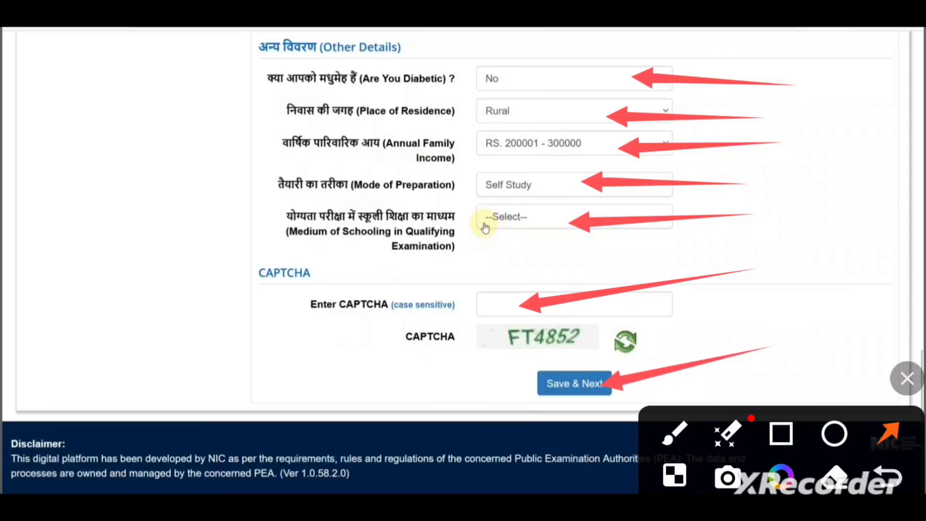
click(1, 287)
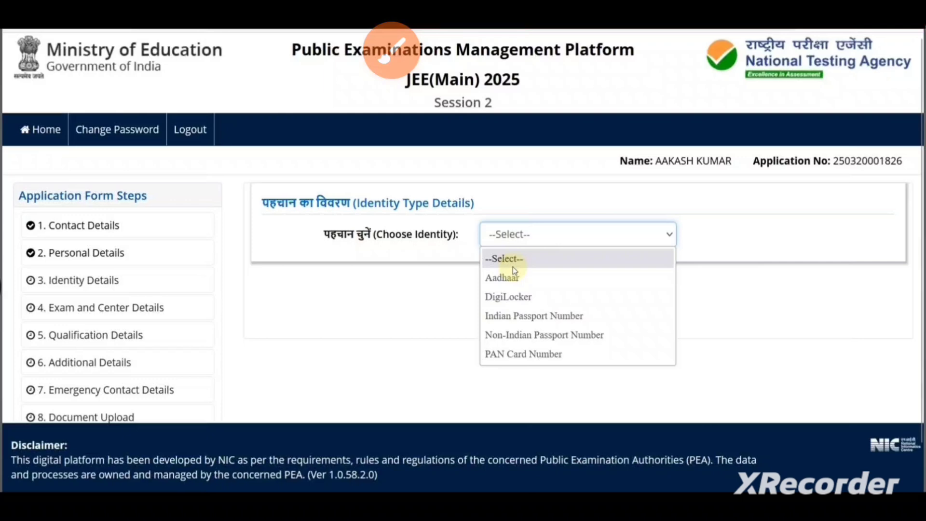
Point red arrows at the Choose Identity field and its Aadhaar choice under Identity Type Details.
click(390, 51)
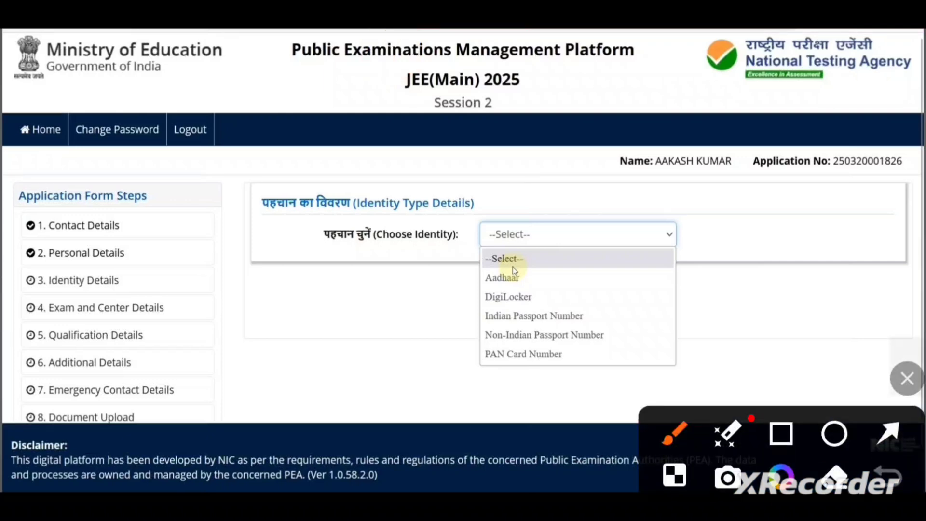
click(887, 433)
drag(719, 195, 550, 240)
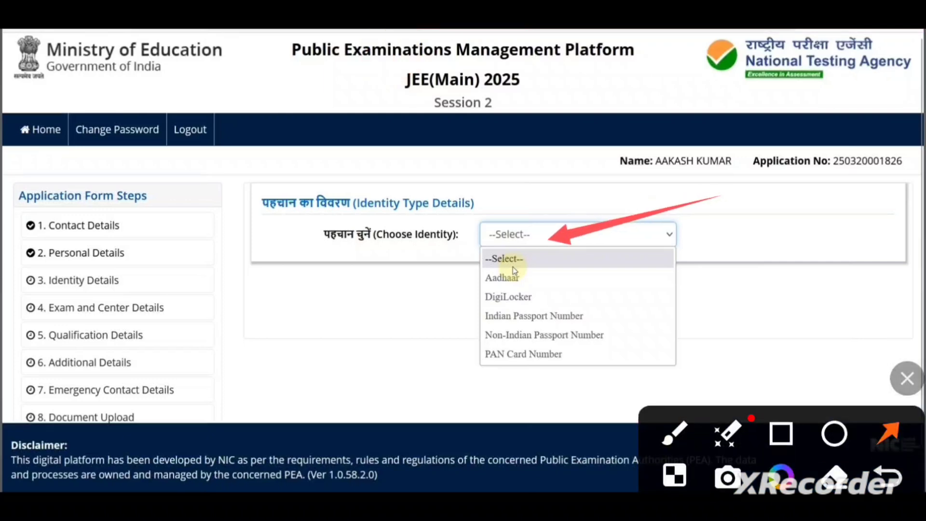
drag(759, 274, 555, 282)
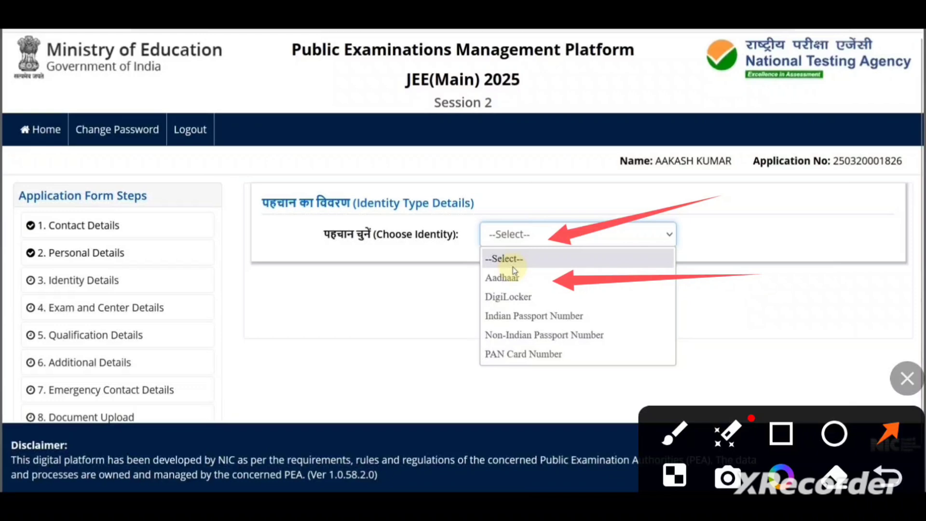
click(513, 277)
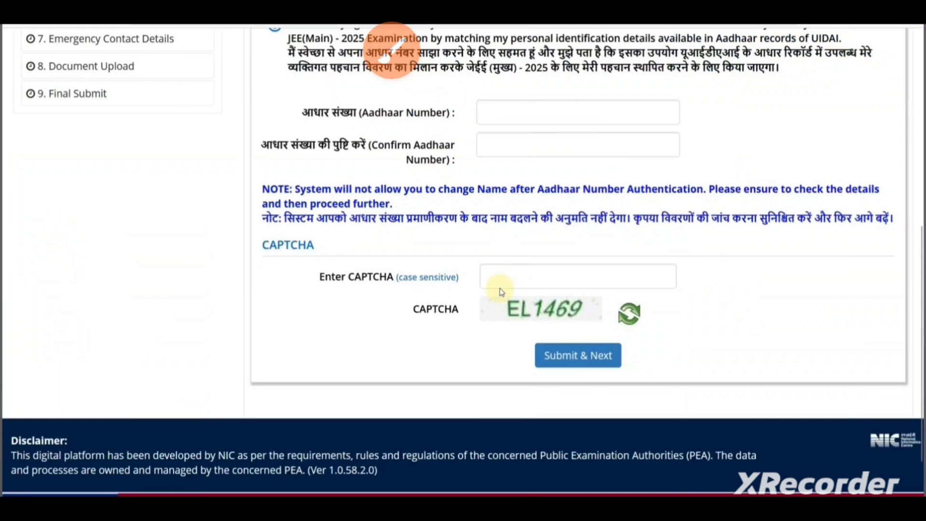
Point red arrows at the Aadhaar consent option and the Aadhaar Number and Confirm Aadhaar Number fields.
click(392, 50)
click(889, 433)
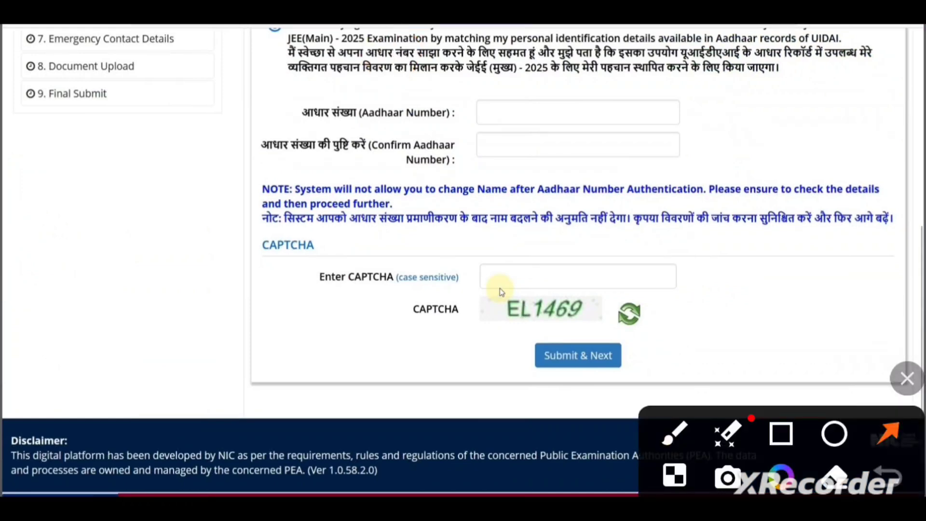
drag(178, 196, 266, 44)
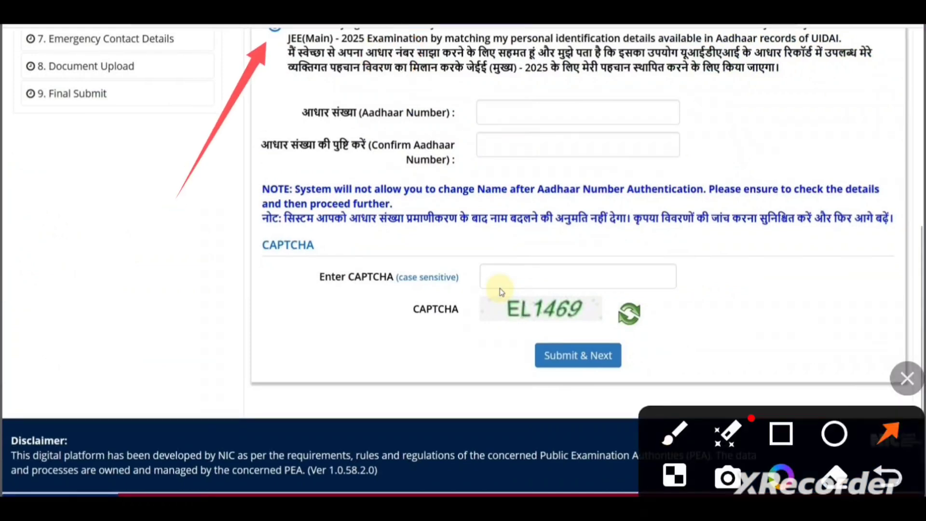
drag(775, 106, 645, 102)
drag(800, 142, 657, 147)
Point red arrows at the Enter CAPTCHA field and the Submit & Next option on the Aadhaar identity page.
drag(786, 275, 635, 273)
drag(769, 343, 616, 354)
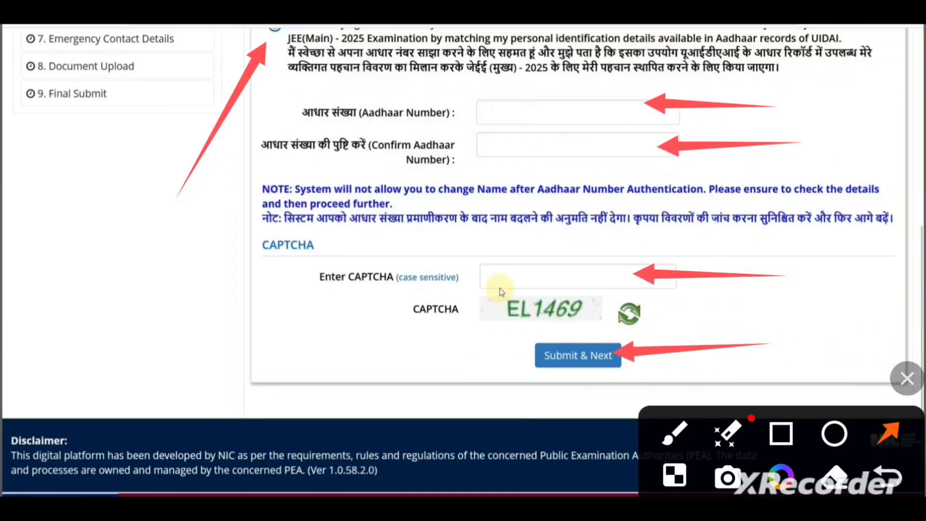
click(1, 287)
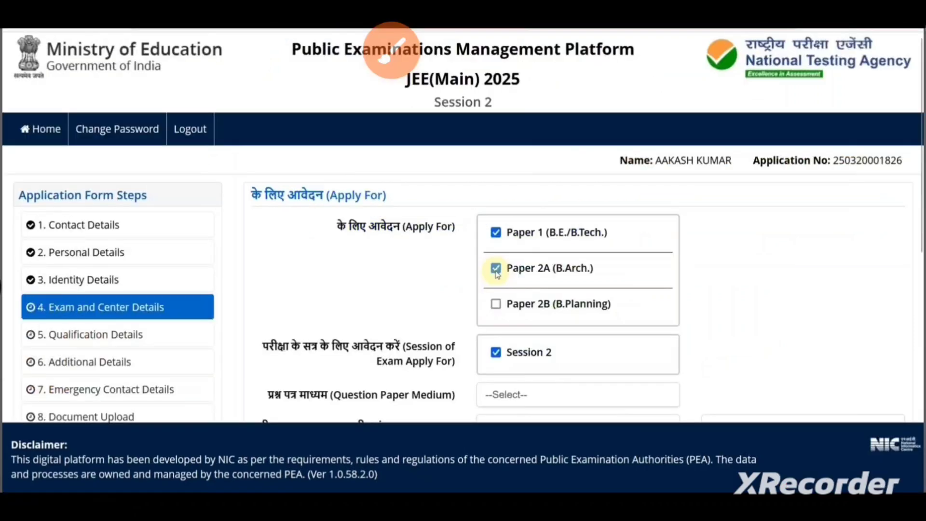
Point red arrows at Contact Details, Personal Details, Identity Details and Exam and Center Details in the application form steps.
click(390, 50)
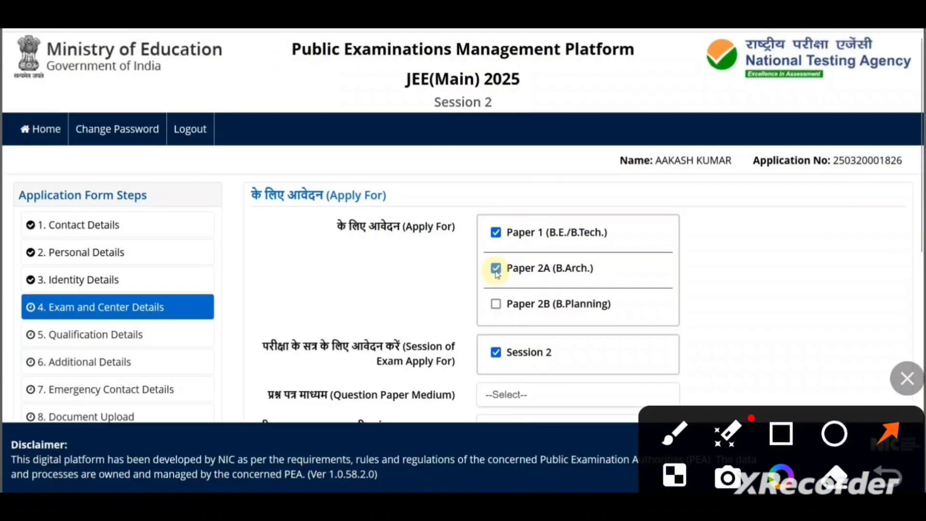
drag(294, 161, 132, 222)
drag(248, 225, 147, 261)
drag(239, 266, 157, 292)
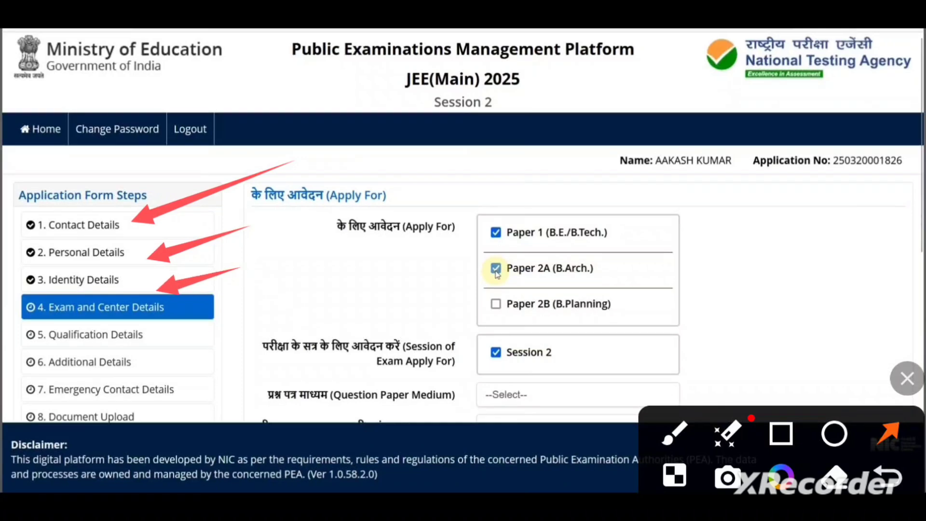
drag(263, 291, 164, 313)
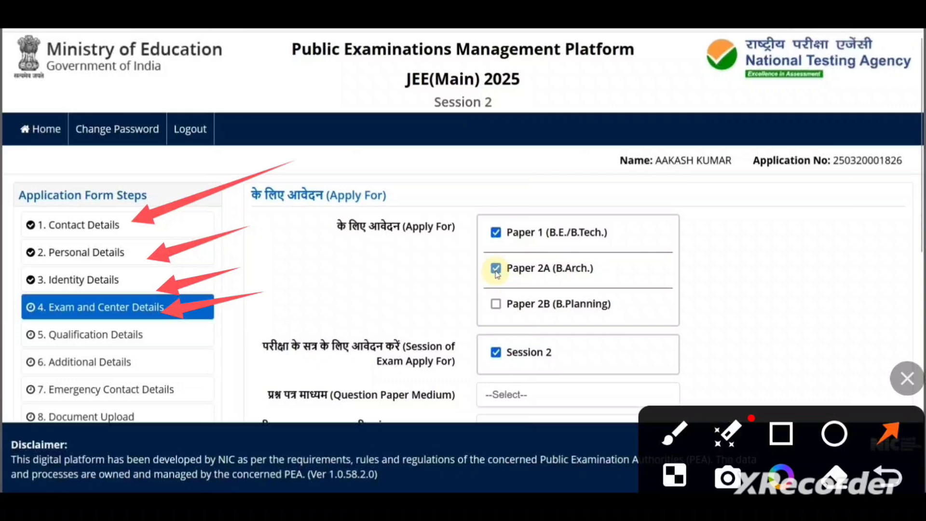
Point red arrows at the Paper 1 (B.E./B.Tech.), Paper 2A (B.Arch.) and Session 2 checkboxes, and close the annotation tools.
drag(731, 221, 615, 230)
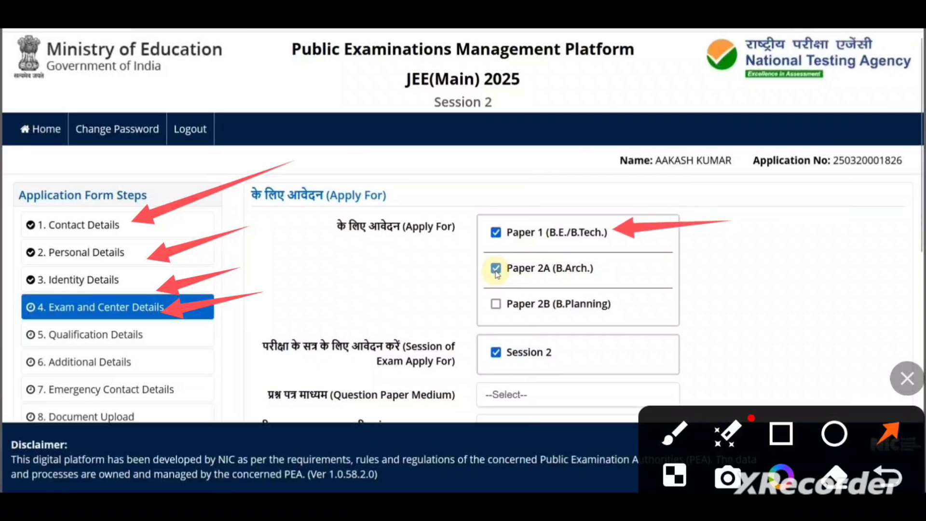
drag(718, 270, 629, 282)
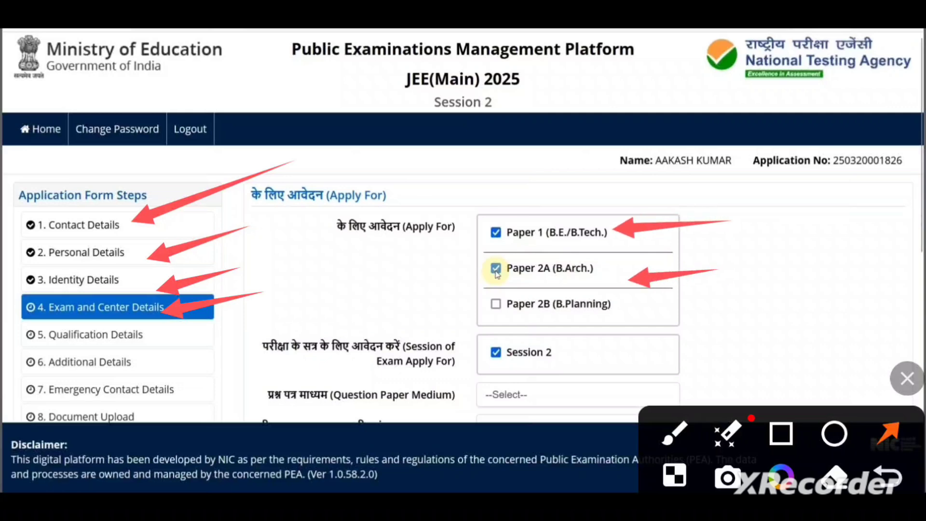
drag(743, 339, 623, 345)
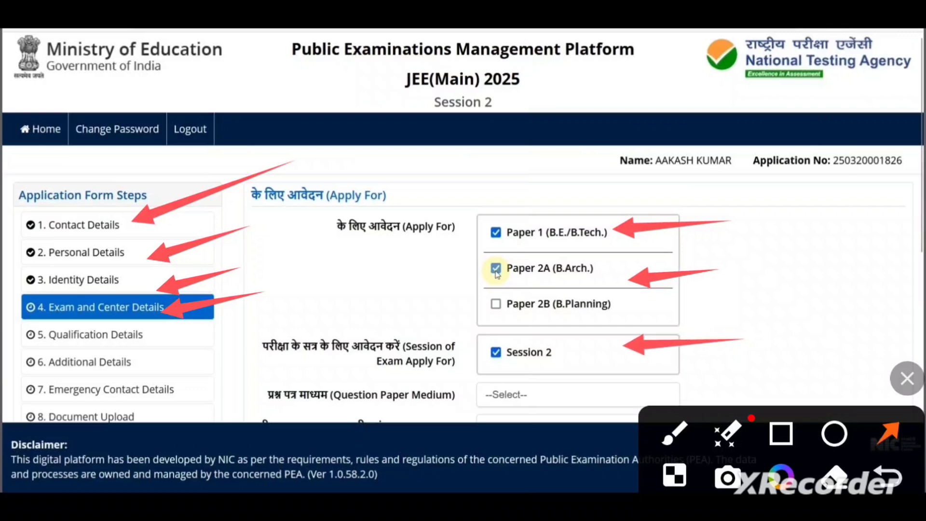
click(907, 378)
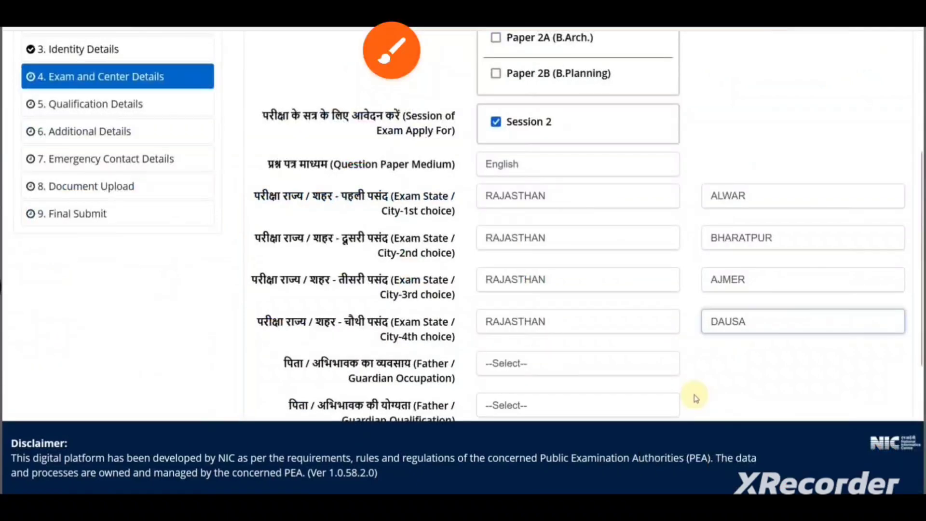
Point red arrows at the Question Paper Medium field and the first-choice exam state and city fields.
click(391, 53)
click(888, 434)
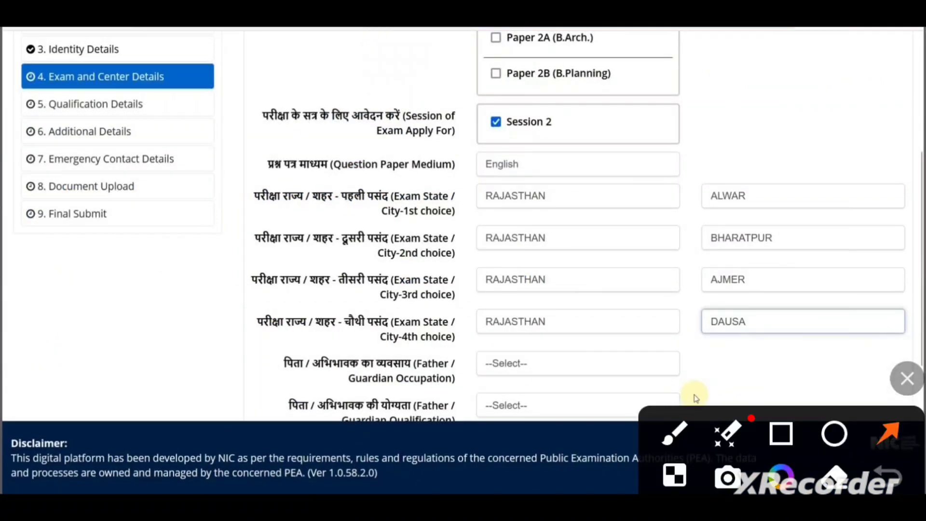
drag(750, 142, 548, 174)
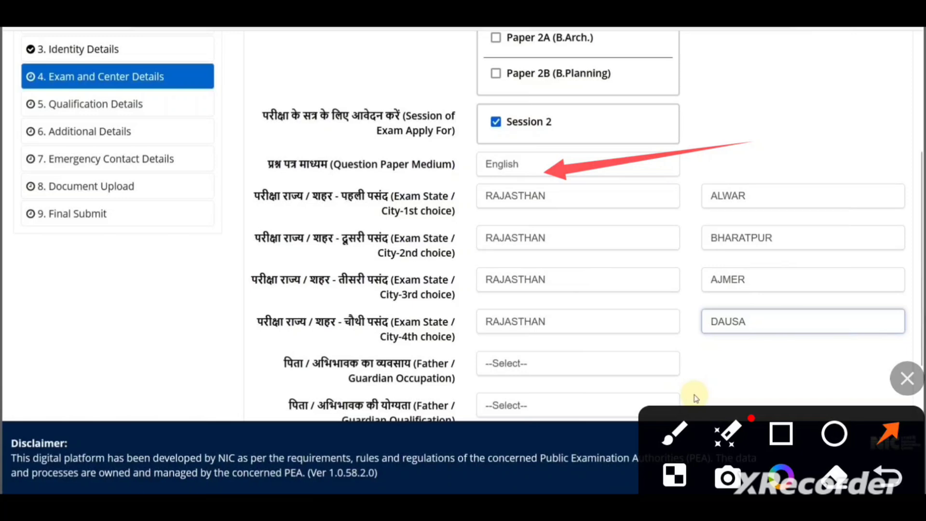
drag(740, 167, 609, 208)
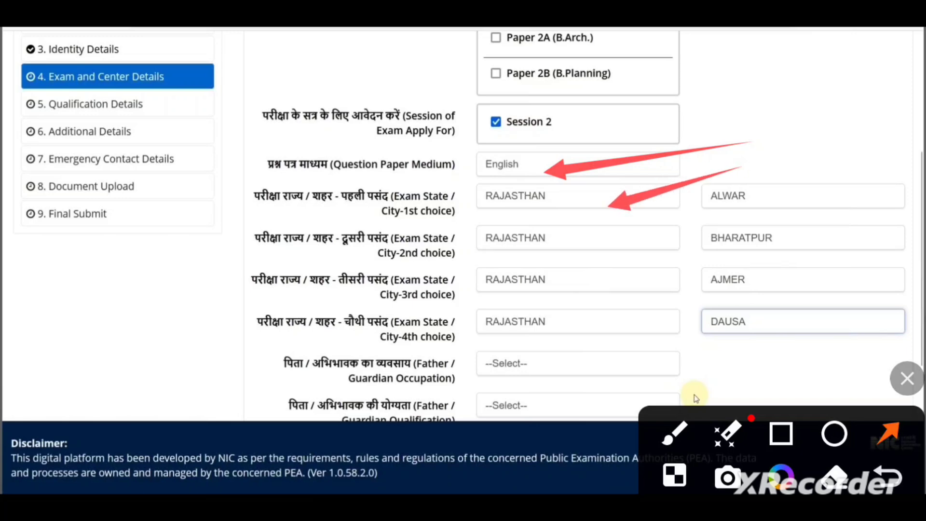
drag(872, 152, 738, 192)
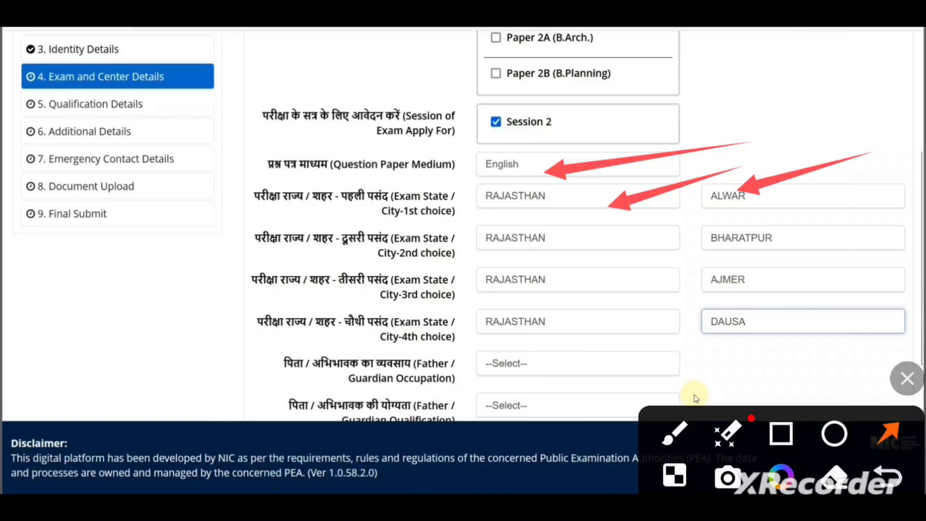
Point red arrows at the exam state and city fields for the second, third and fourth choices.
drag(661, 245, 585, 251)
drag(812, 240, 738, 242)
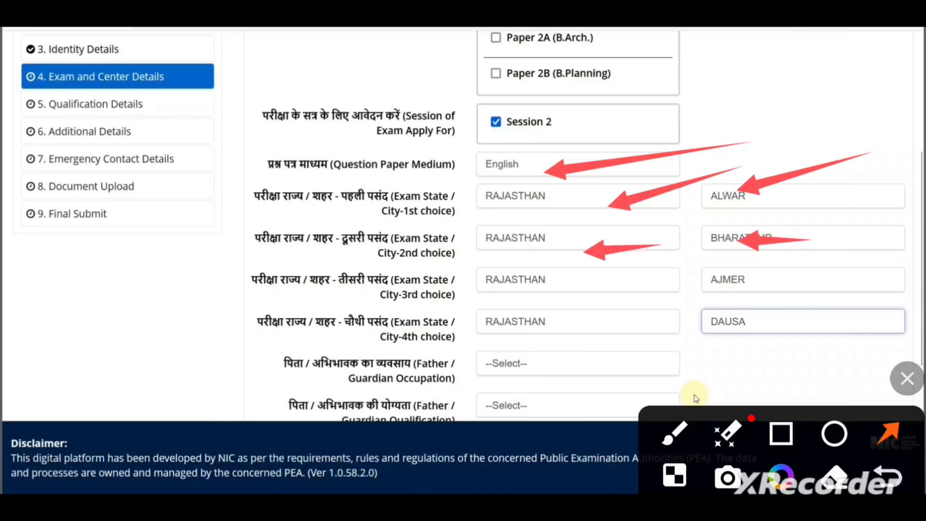
drag(667, 286, 596, 291)
drag(787, 285, 731, 281)
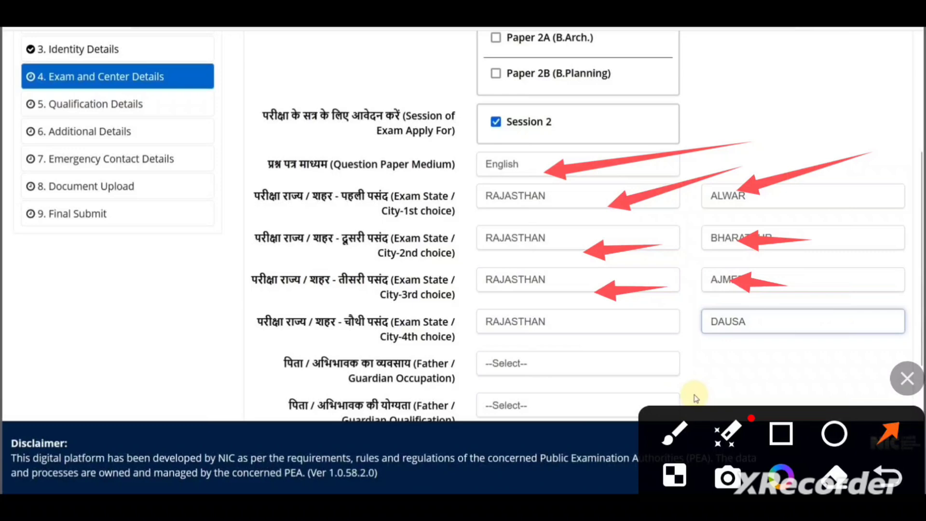
drag(658, 334, 618, 333)
drag(789, 340, 745, 320)
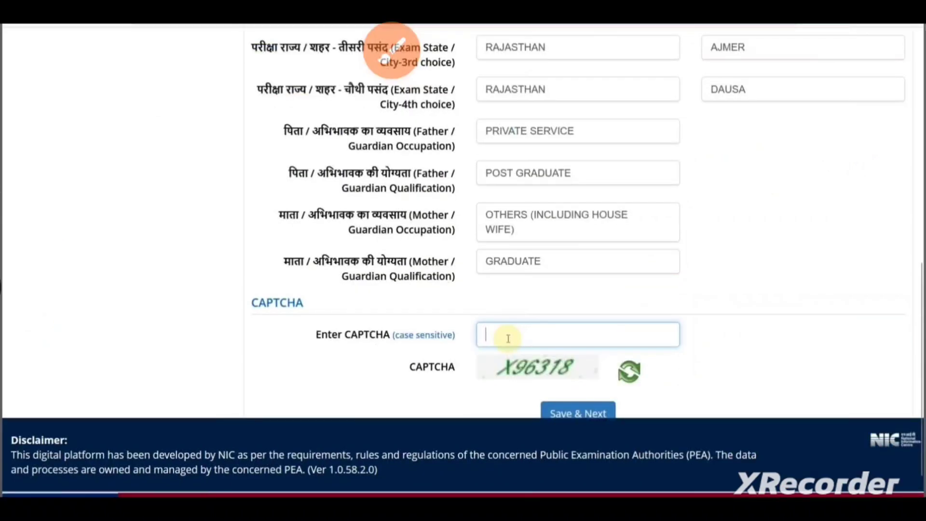
Point red arrows at the parents' occupation and qualification fields, then at the Enter CAPTCHA field and Save & Next.
click(887, 433)
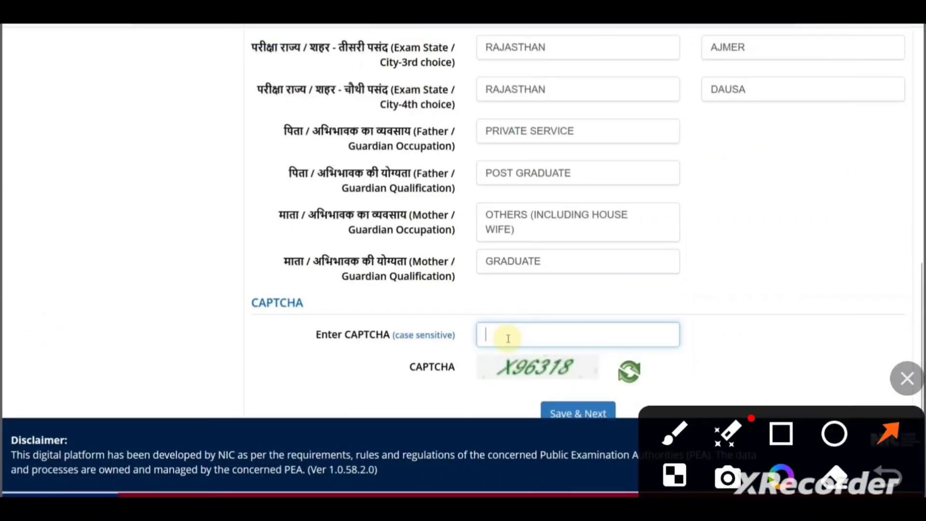
drag(779, 136, 598, 132)
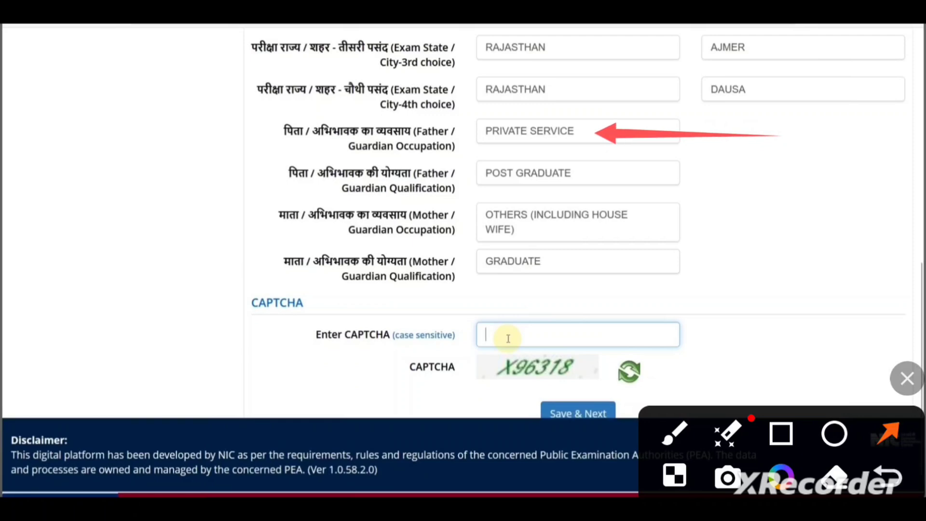
drag(759, 179, 603, 173)
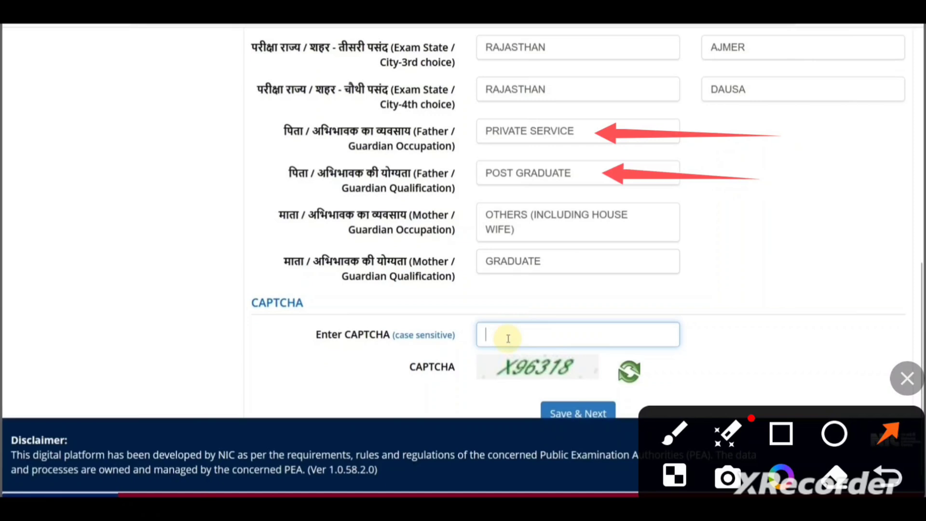
drag(766, 215, 620, 216)
drag(759, 255, 636, 243)
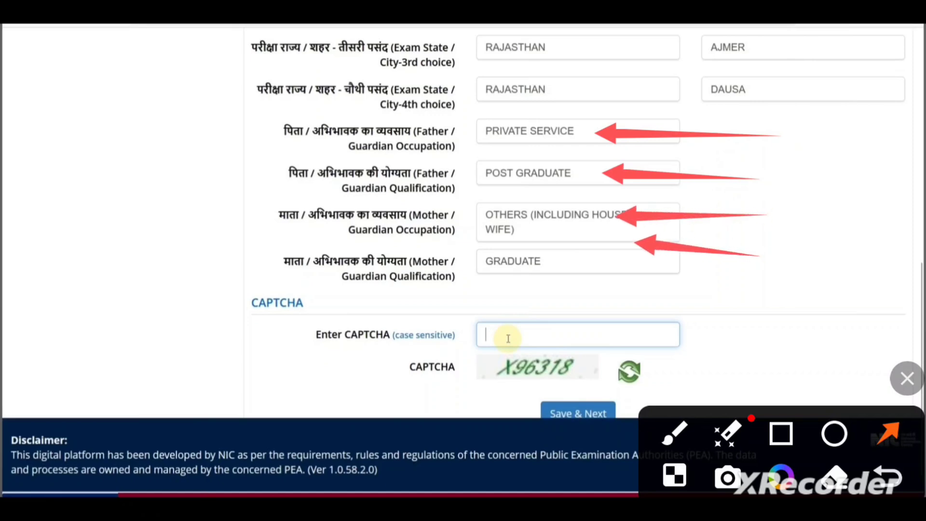
drag(804, 305, 605, 320)
drag(798, 345, 584, 415)
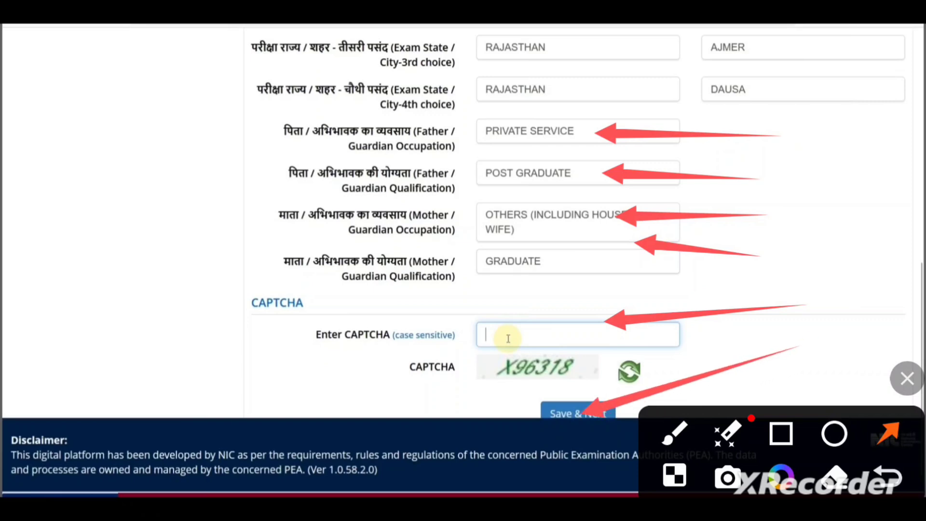
Point red arrows at Qualification Details in the form steps and at the 10th or equivalent Qualification Details heading.
click(1, 287)
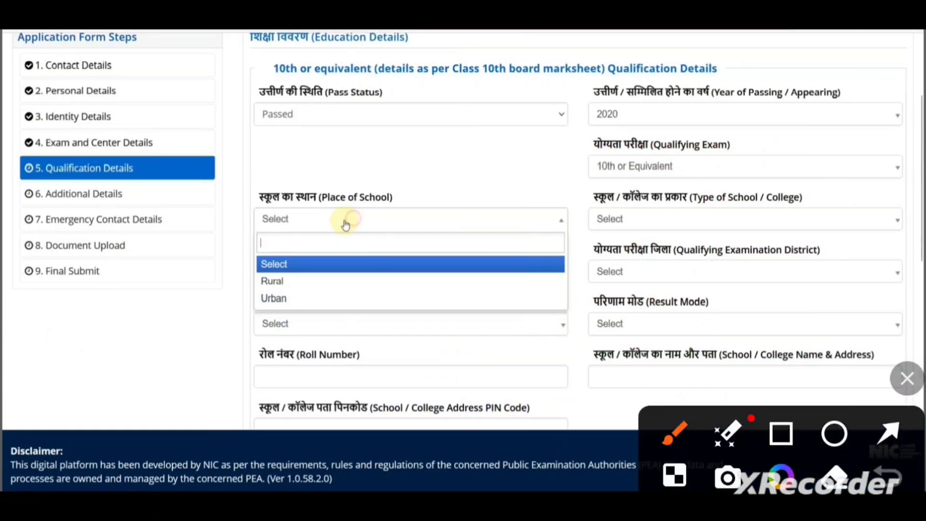
drag(185, 103, 118, 151)
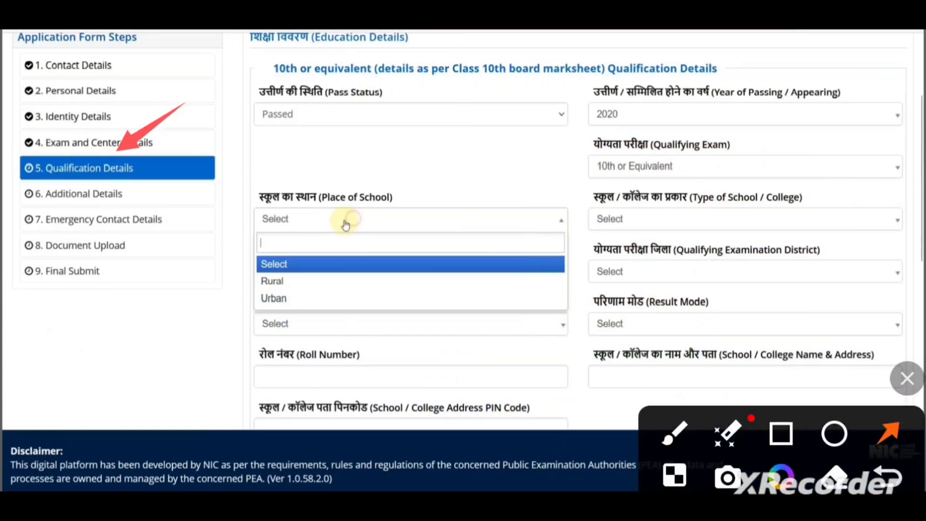
drag(210, 130, 160, 175)
drag(685, 42, 475, 72)
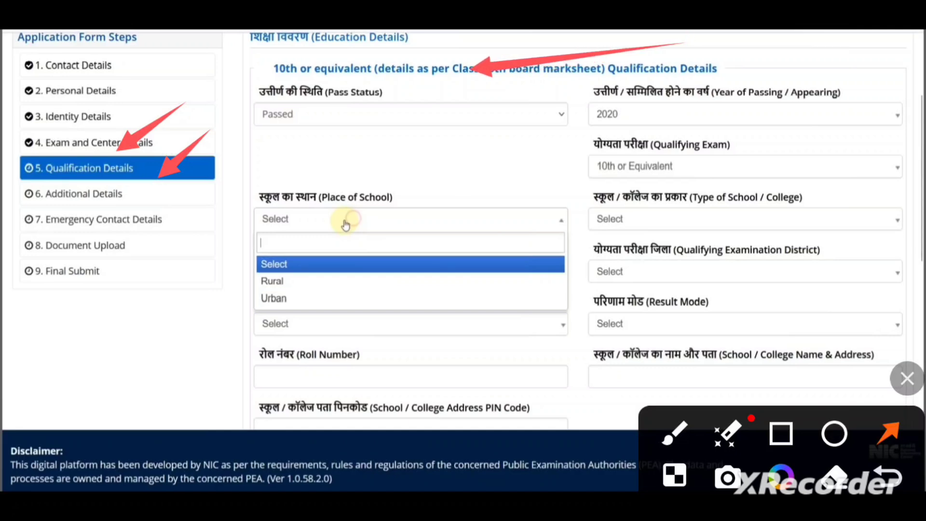
Point red arrows at the Pass Status, Year of Passing, Qualifying Exam, Type of School / College and Place of School fields.
drag(358, 178, 458, 114)
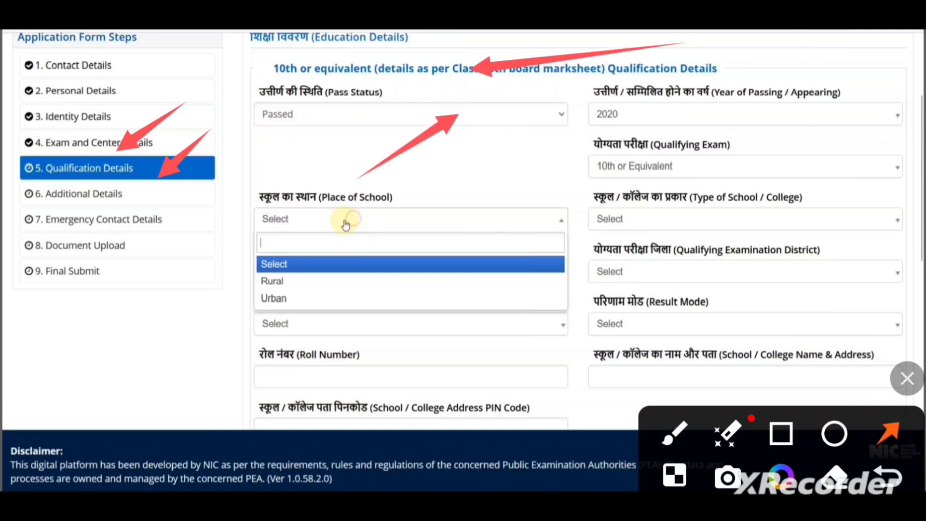
drag(473, 167, 606, 117)
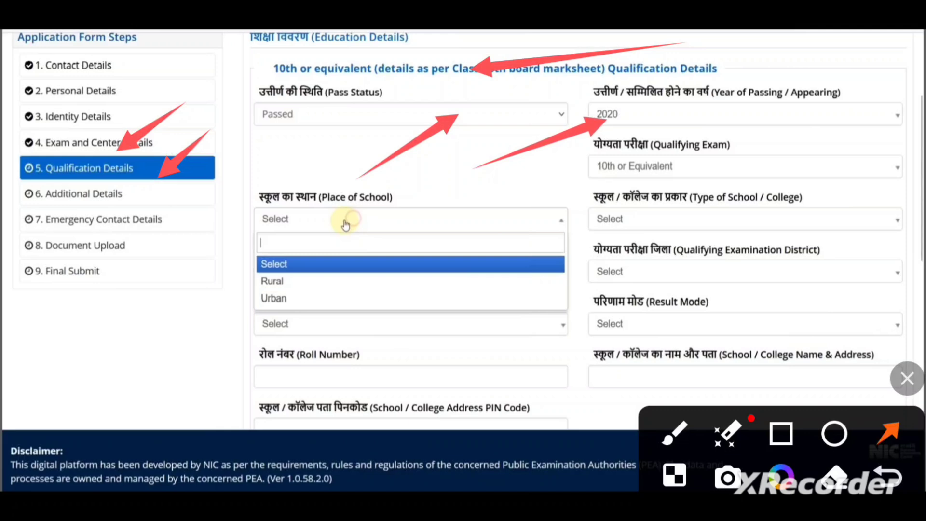
drag(501, 184, 607, 167)
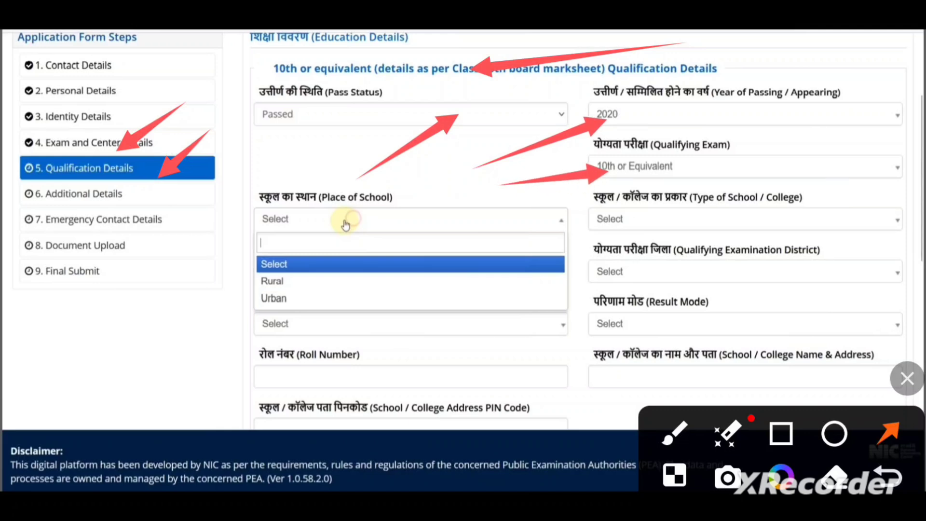
drag(530, 183, 605, 219)
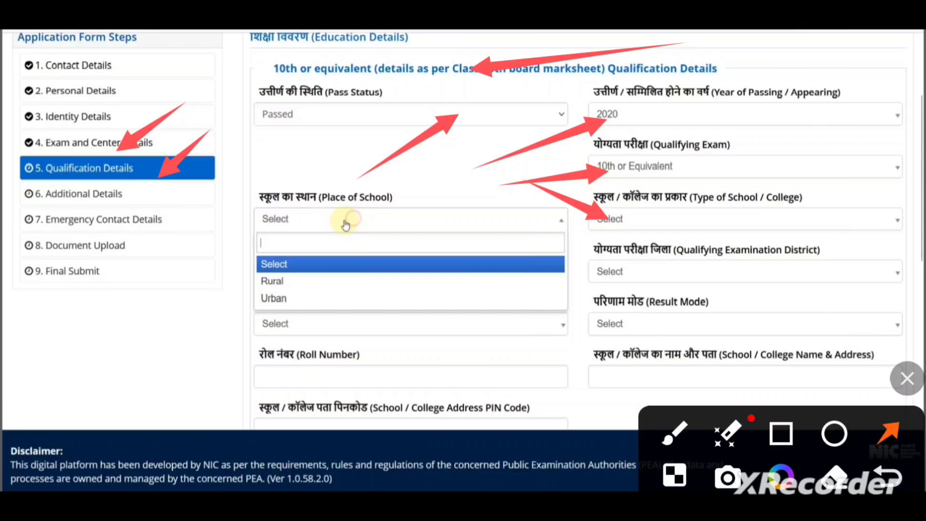
drag(484, 198, 386, 236)
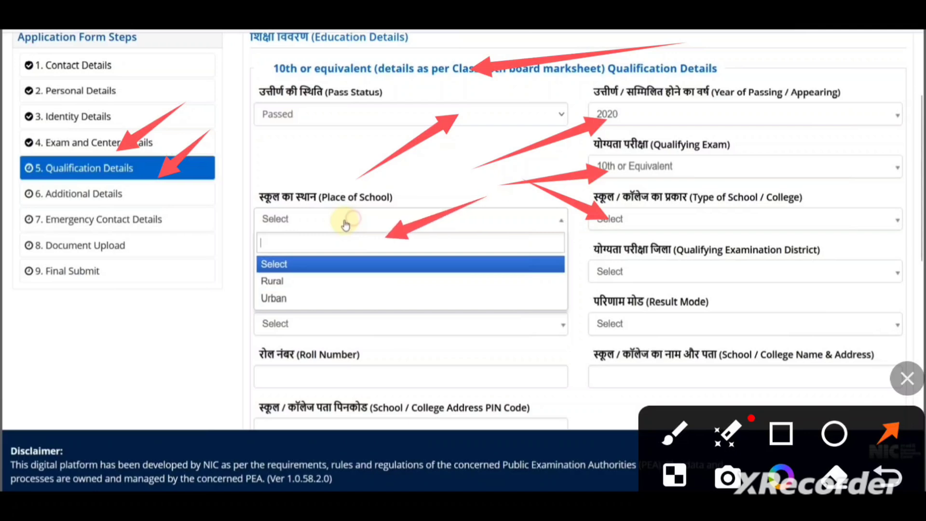
Point red arrows at the Qualifying Examination District, Result Mode, Roll Number, School Name & Address and School Address PIN Code fields.
drag(849, 229, 713, 267)
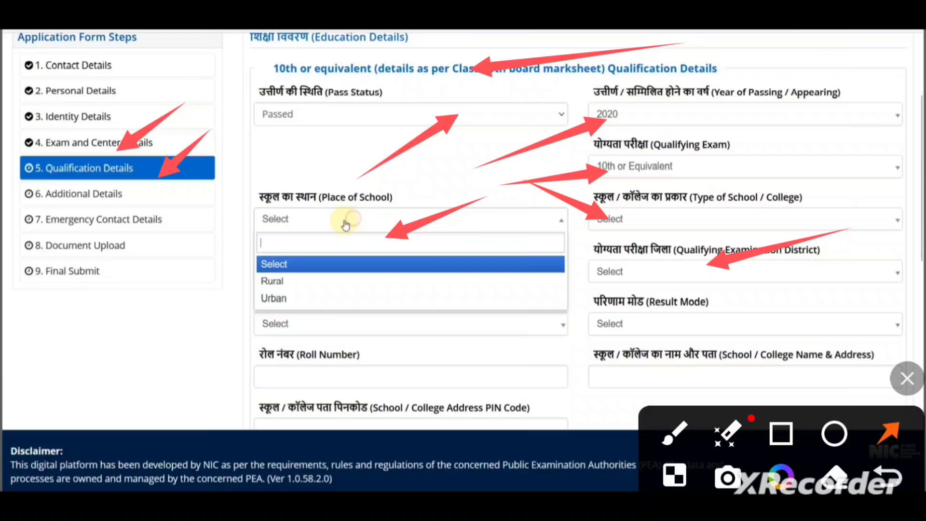
drag(822, 294, 690, 331)
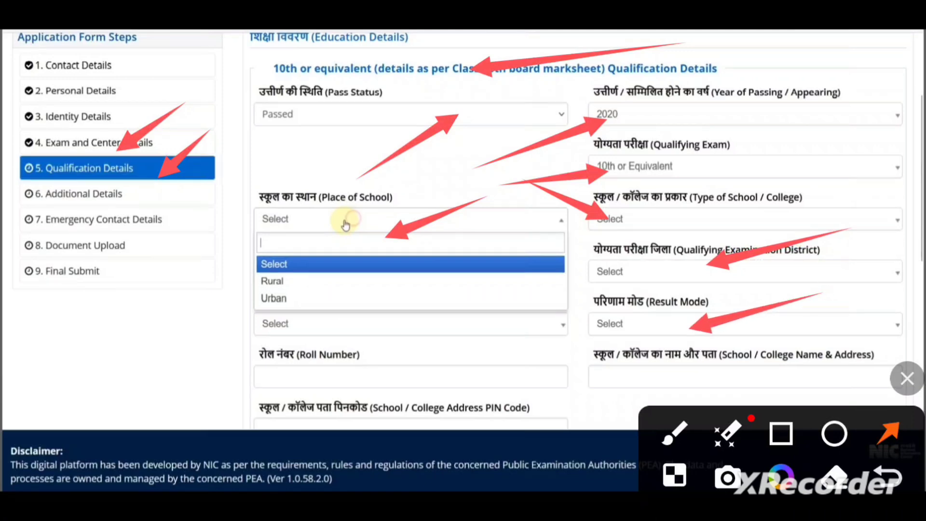
drag(470, 351, 407, 377)
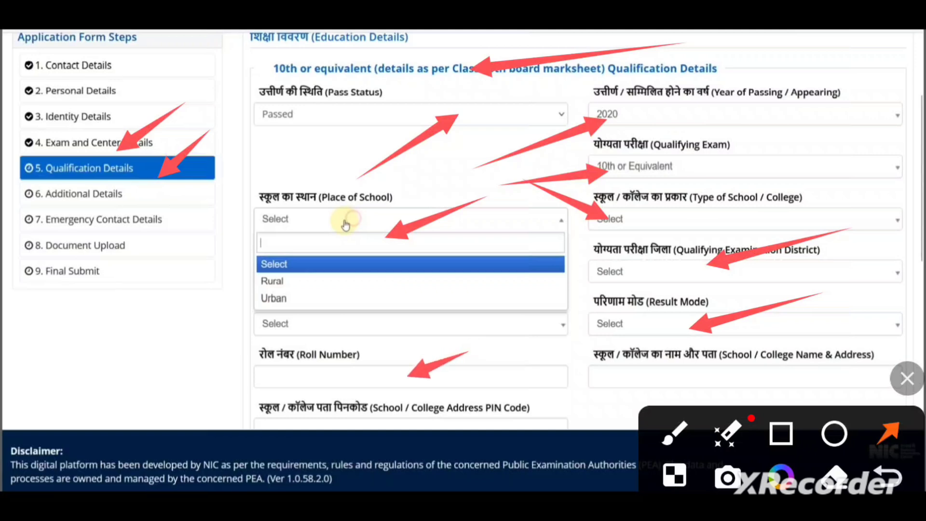
drag(539, 367, 652, 375)
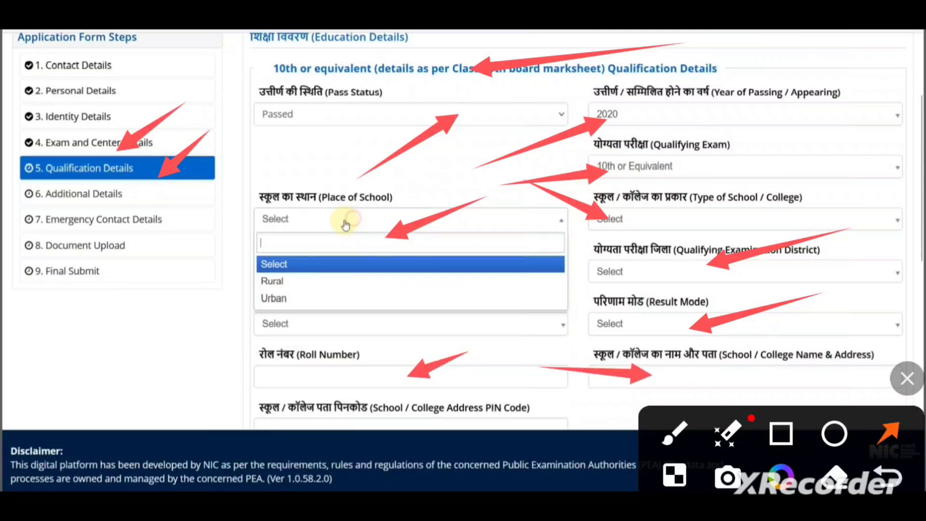
drag(555, 385, 396, 420)
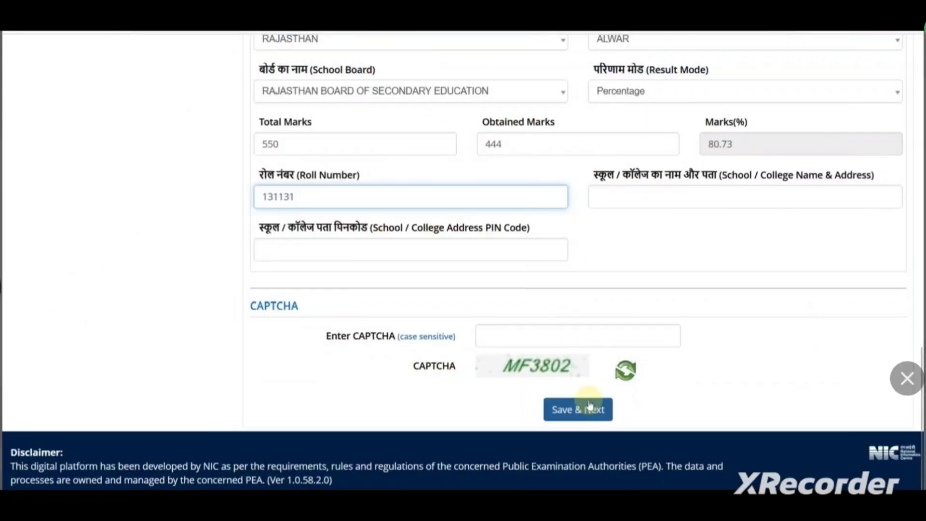
On the filled-in qualification page, point red arrows at the Roll Number, School Address PIN Code and Enter CAPTCHA fields and Save & Next.
click(907, 377)
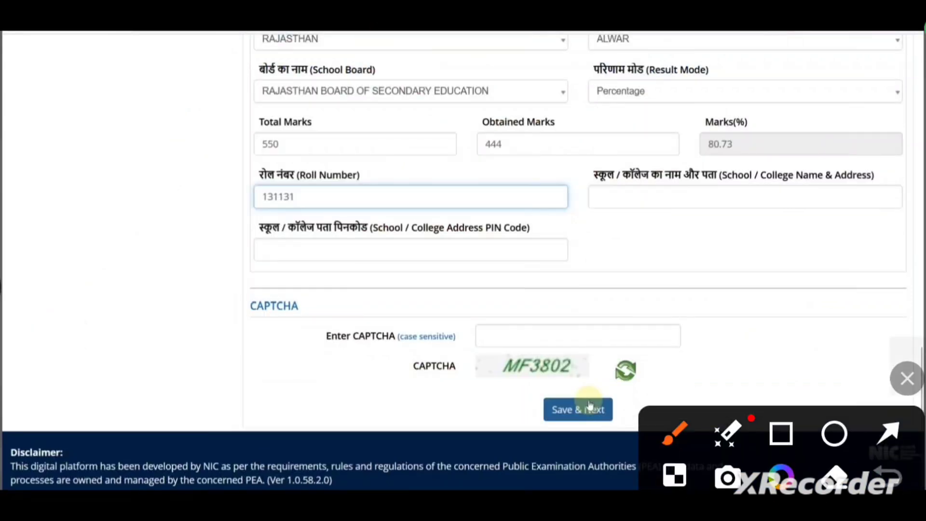
drag(653, 241, 499, 200)
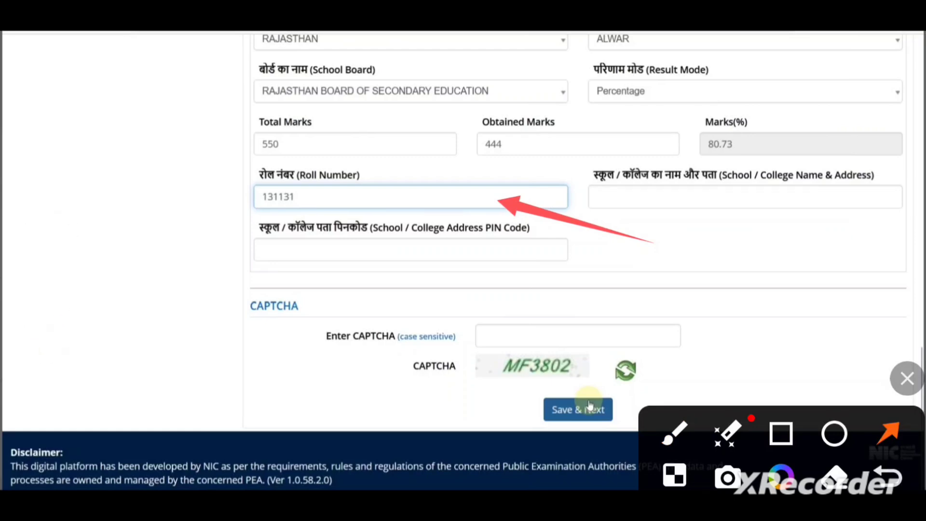
drag(712, 248, 497, 259)
drag(753, 263, 549, 335)
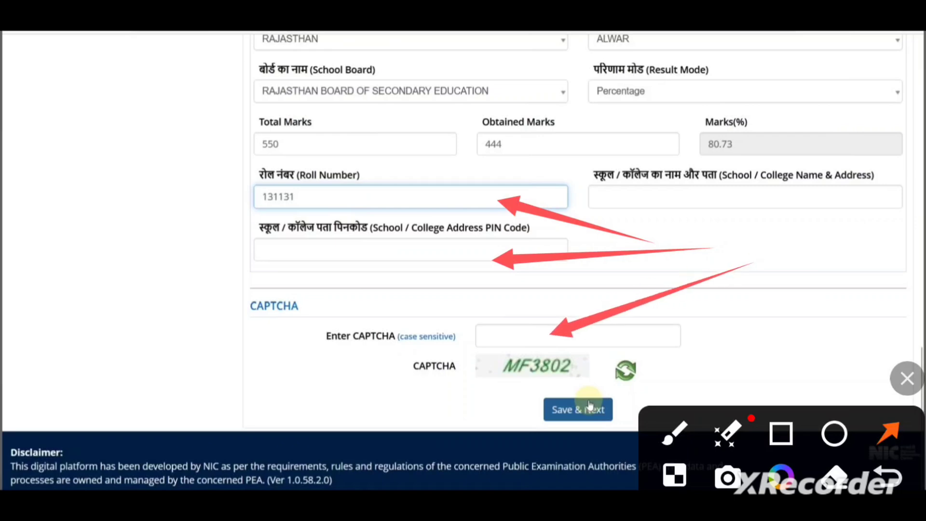
drag(786, 280, 589, 404)
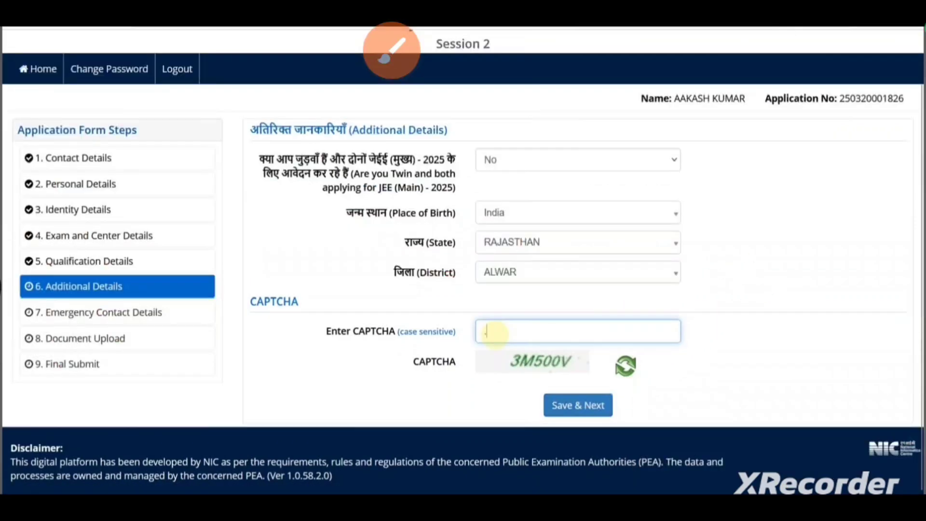
Point two red arrows at Additional Details in the application form steps.
click(388, 46)
click(889, 433)
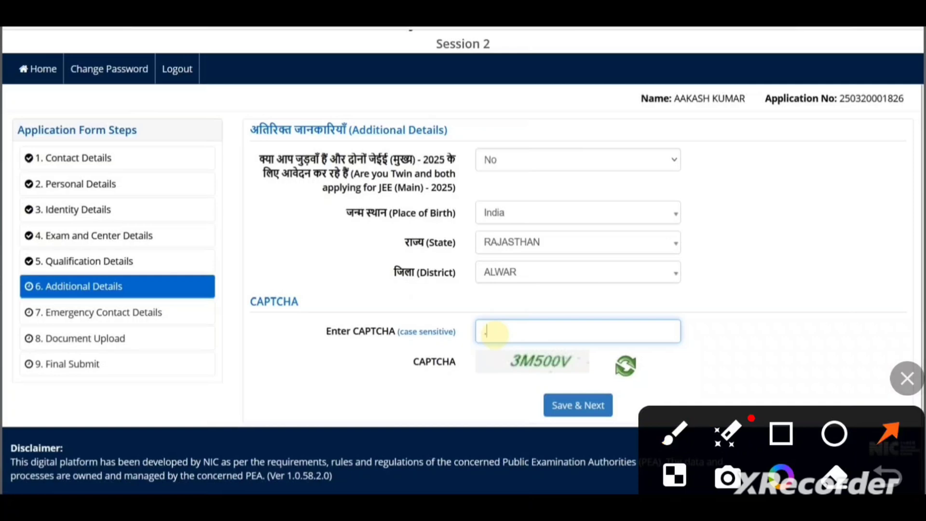
drag(197, 179, 125, 264)
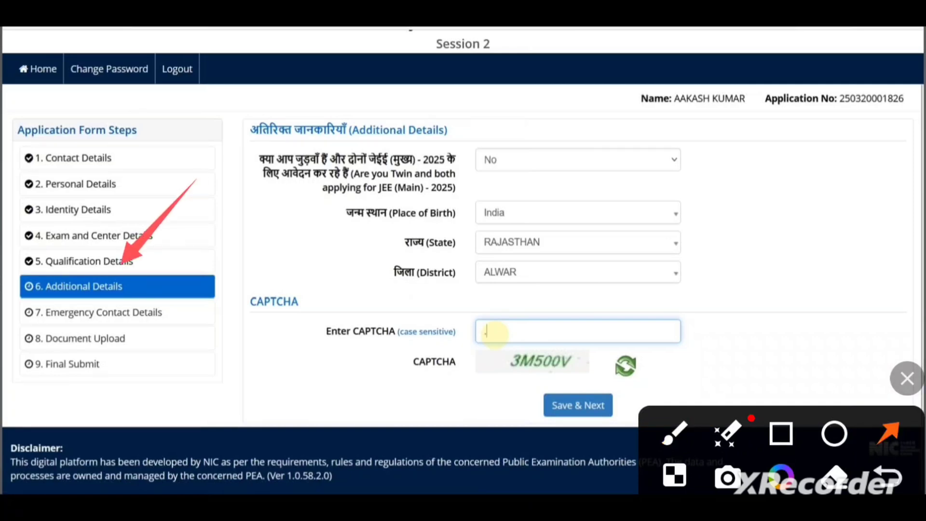
drag(224, 240, 160, 298)
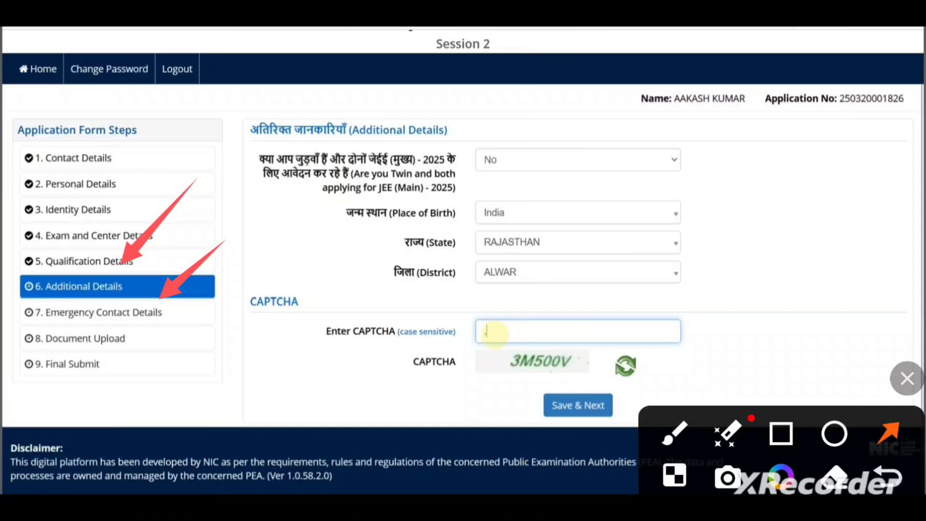
Point red arrows at the twin applicant question and the Place of Birth, State, District and Enter CAPTCHA fields.
drag(809, 153, 647, 156)
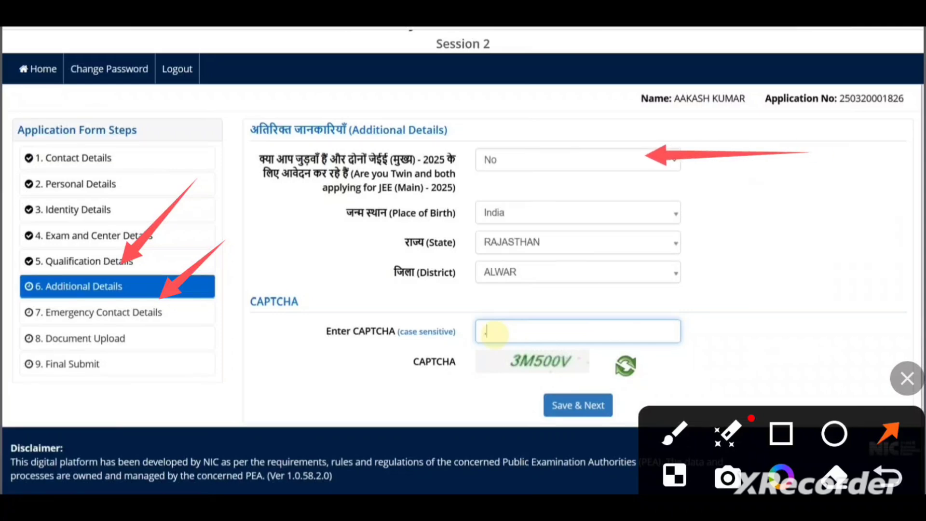
drag(798, 203, 623, 209)
drag(764, 245, 625, 243)
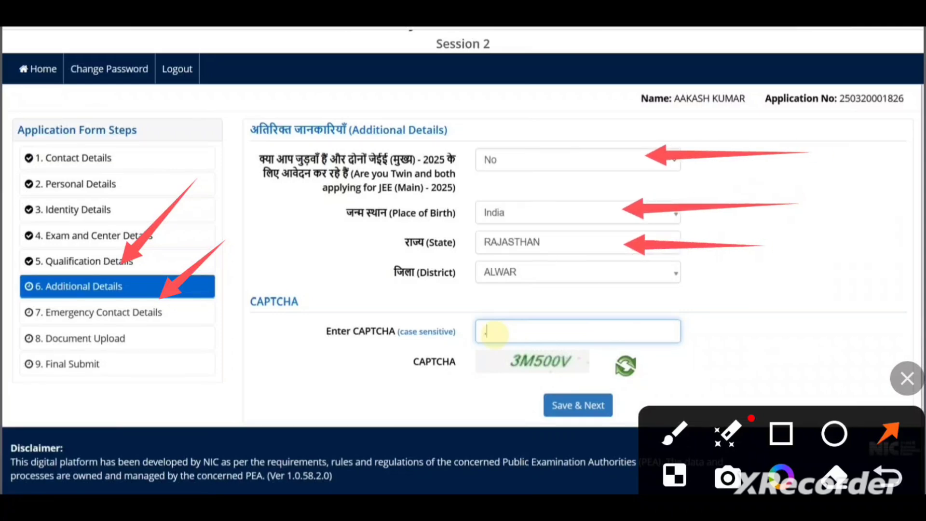
drag(795, 273, 633, 276)
drag(795, 281, 615, 328)
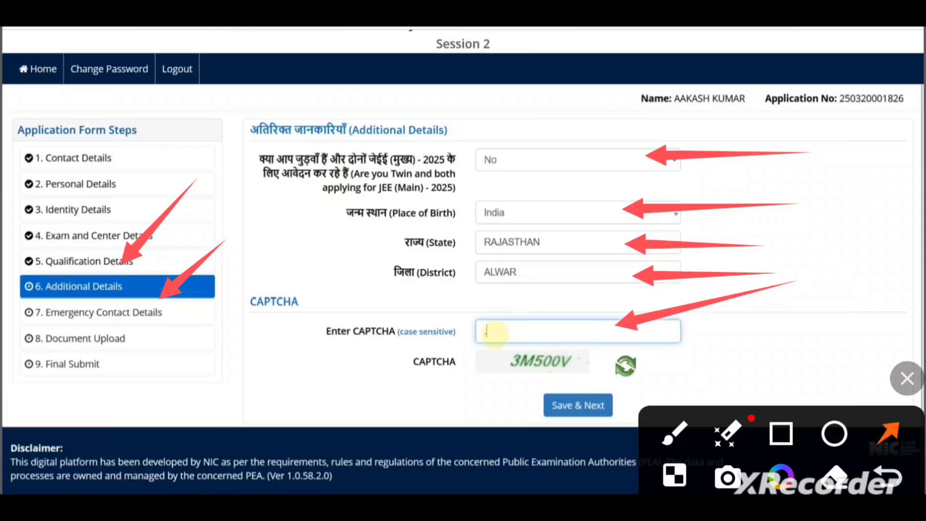
Point a red arrow at Save & Next on the Additional Details page.
drag(815, 319, 572, 411)
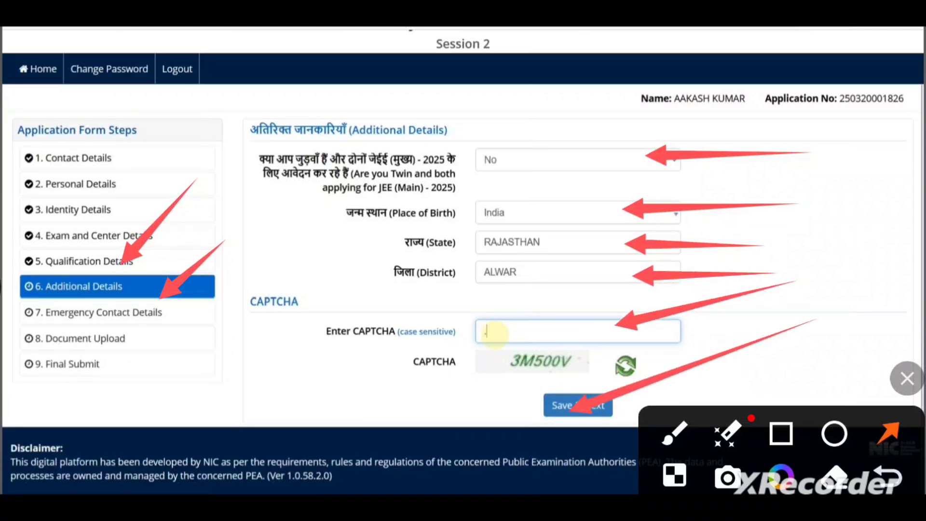
click(2, 287)
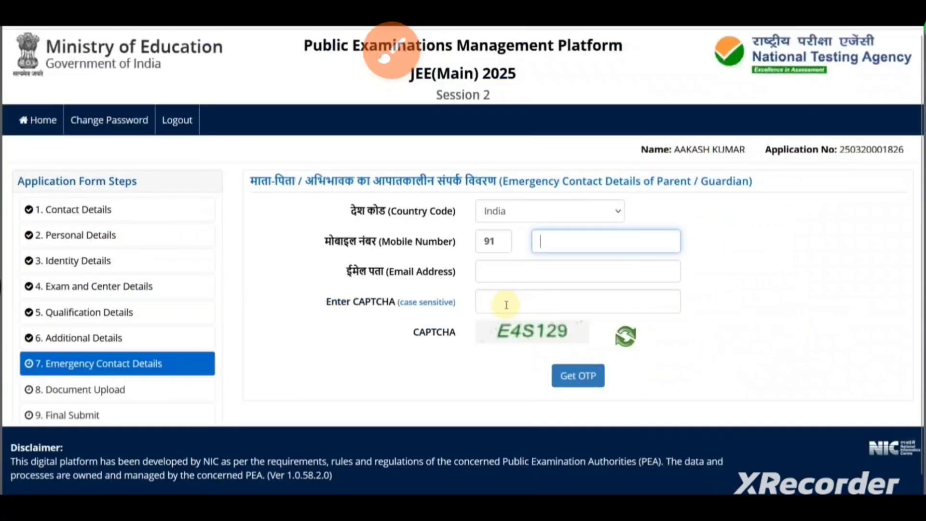
Point red arrows at the Emergency Contact Details step and the Country Code, Mobile Number, Email Address and Enter CAPTCHA fields and Get OTP.
click(391, 51)
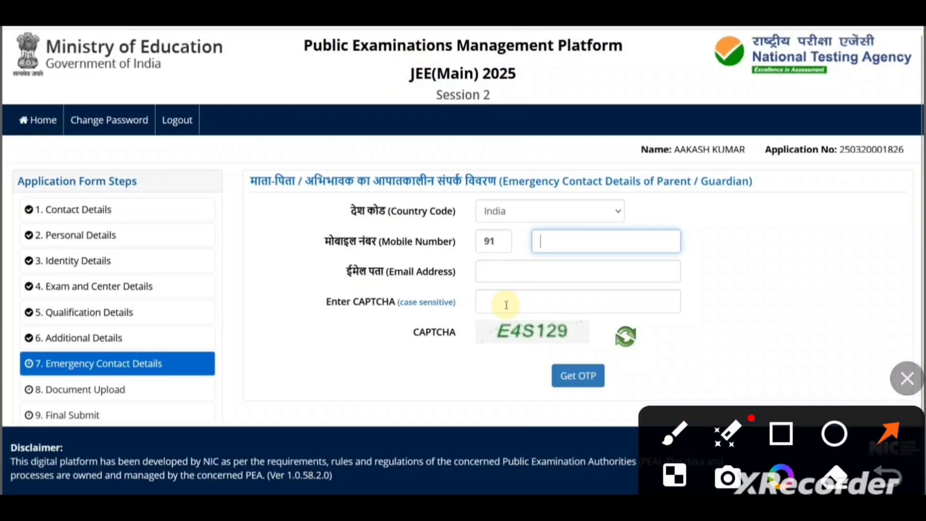
drag(241, 247, 136, 346)
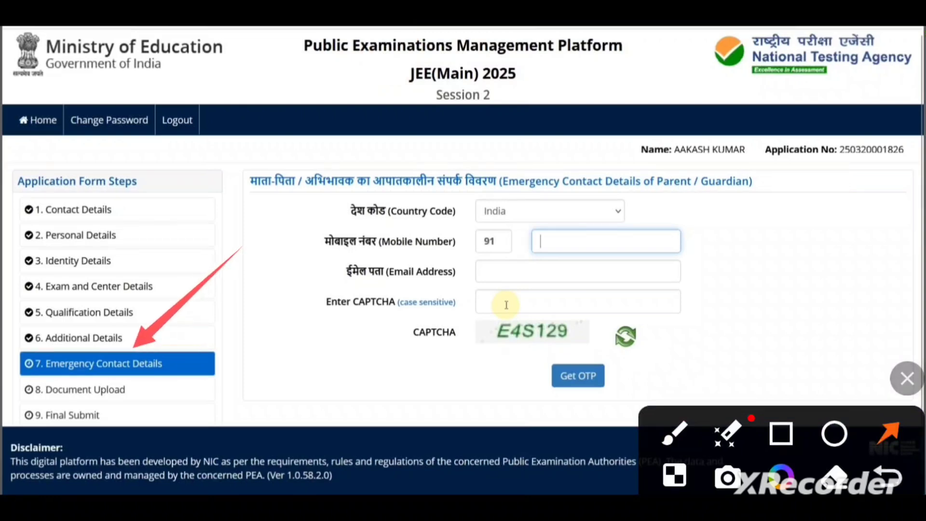
drag(737, 195, 572, 205)
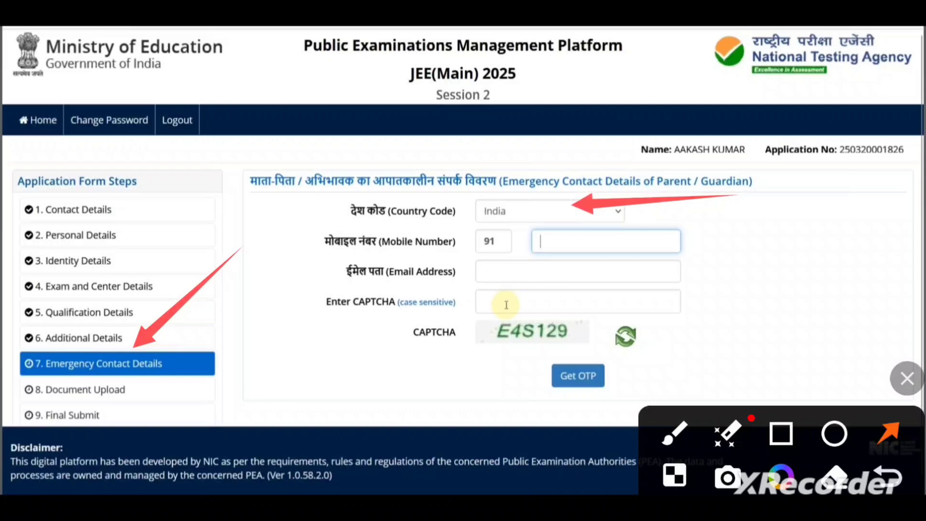
drag(783, 227, 623, 243)
drag(753, 277, 616, 275)
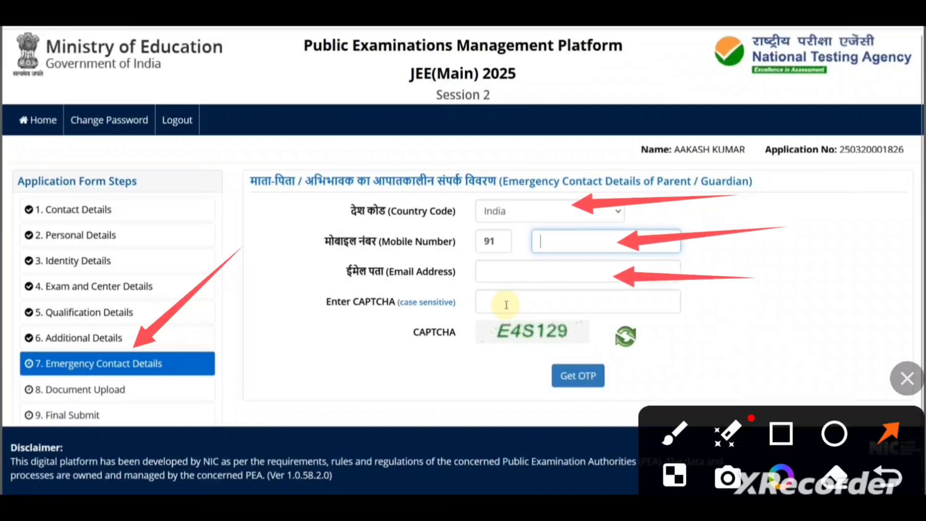
drag(751, 304, 622, 301)
drag(757, 323, 586, 373)
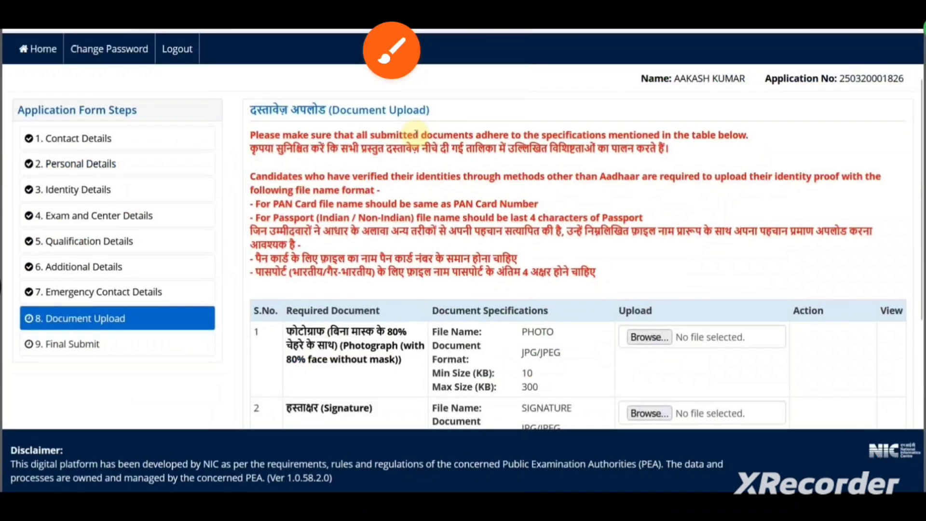
Point red arrows at the Document Upload step, the Photograph requirement, its Browse option and the Signature requirement.
click(887, 433)
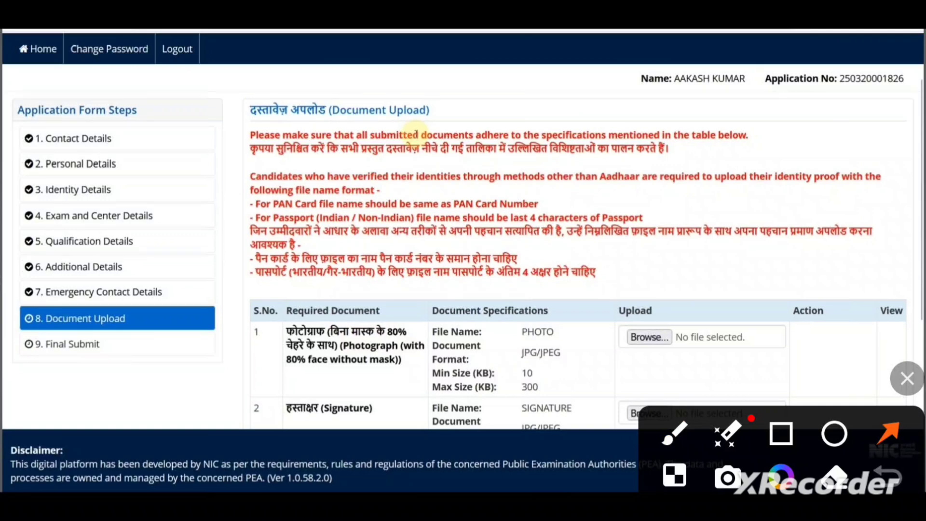
drag(248, 195, 128, 309)
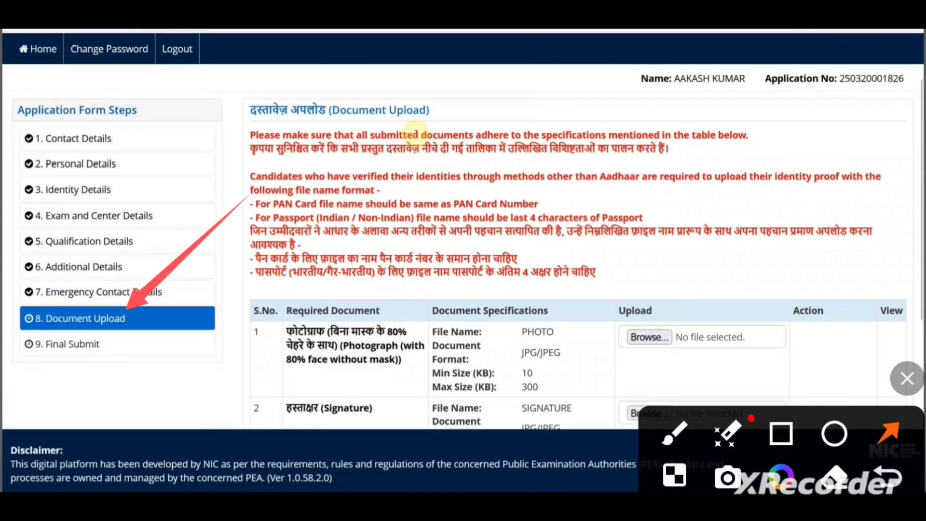
drag(627, 219, 354, 329)
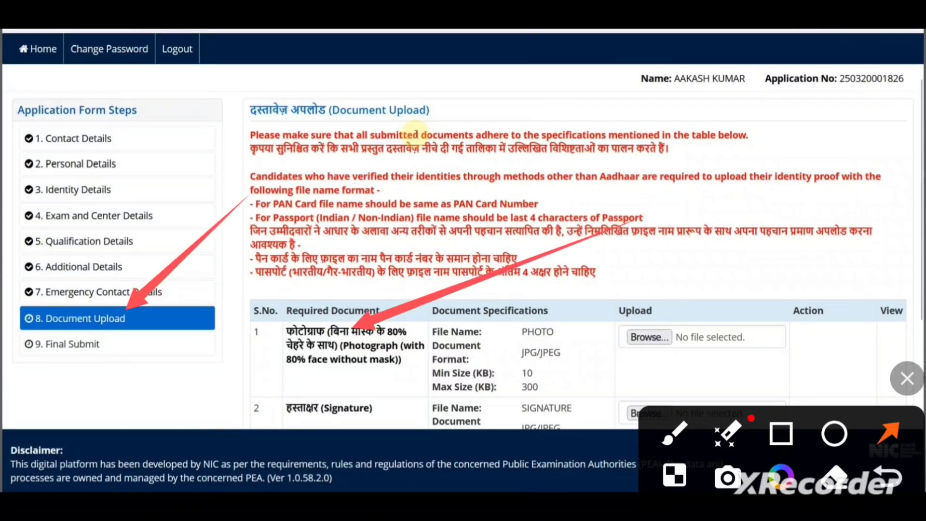
drag(779, 269, 657, 337)
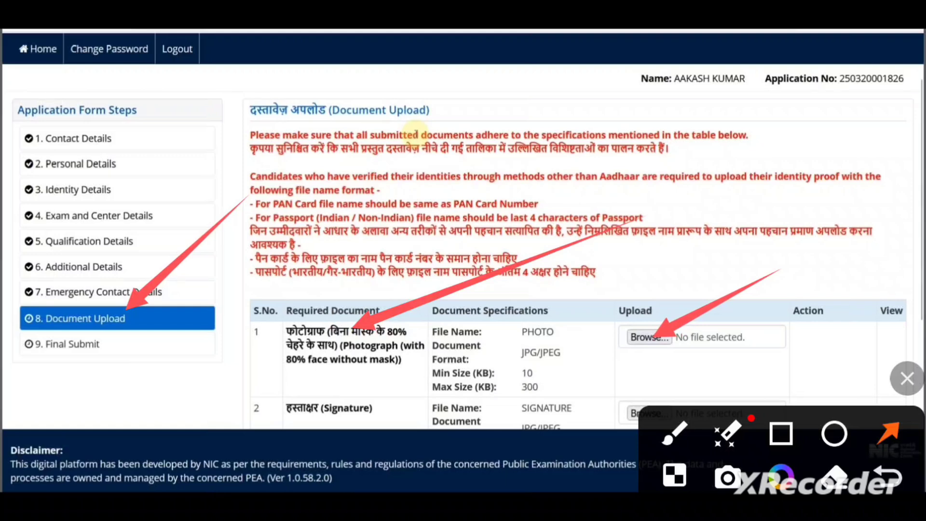
drag(532, 310, 382, 413)
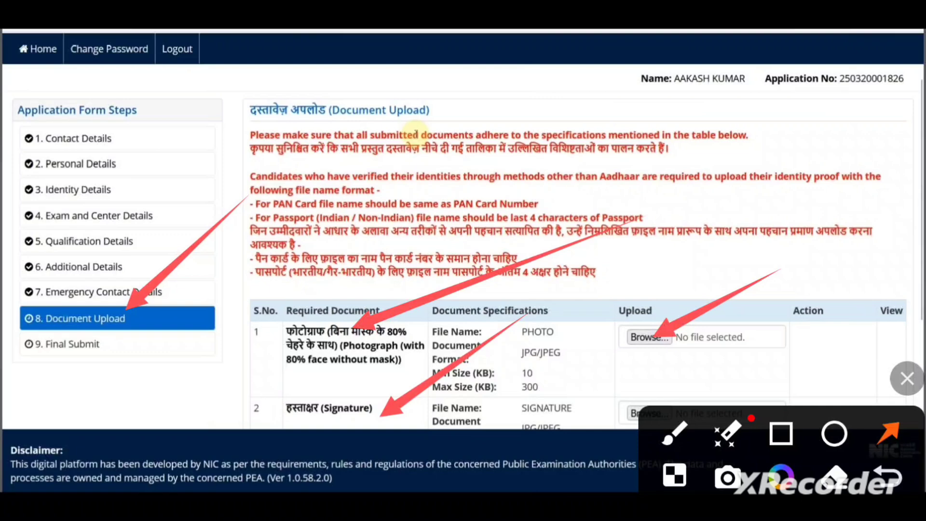
click(2, 287)
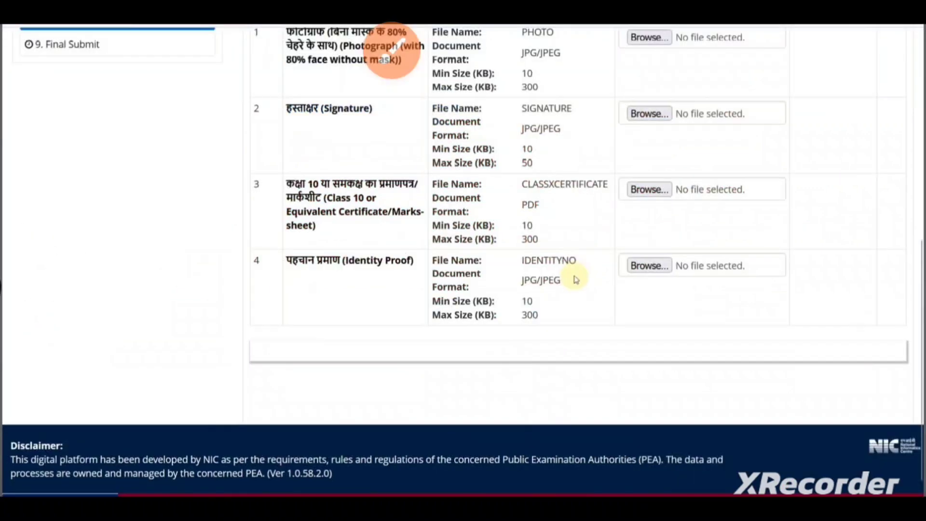
Point red arrows at the Class 10 certificate and Identity Proof rows in the required documents table.
click(391, 52)
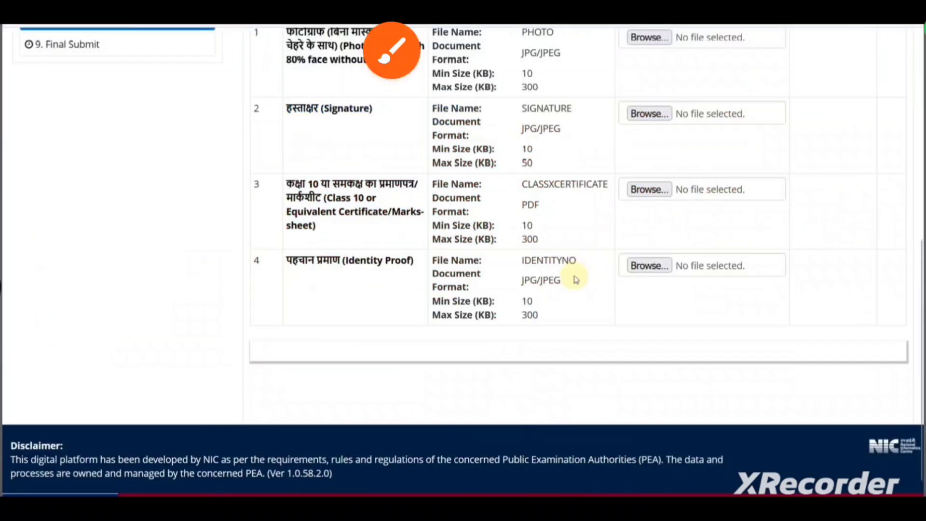
click(888, 432)
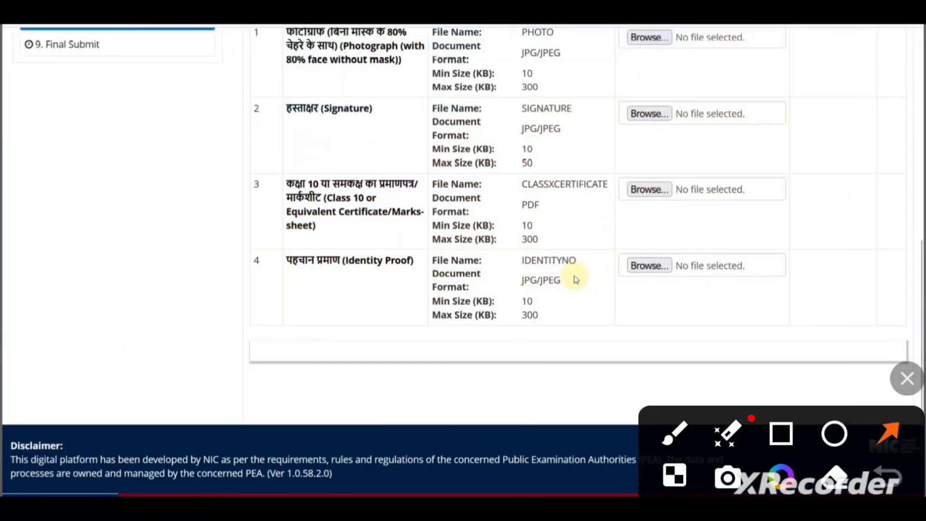
drag(766, 114, 418, 194)
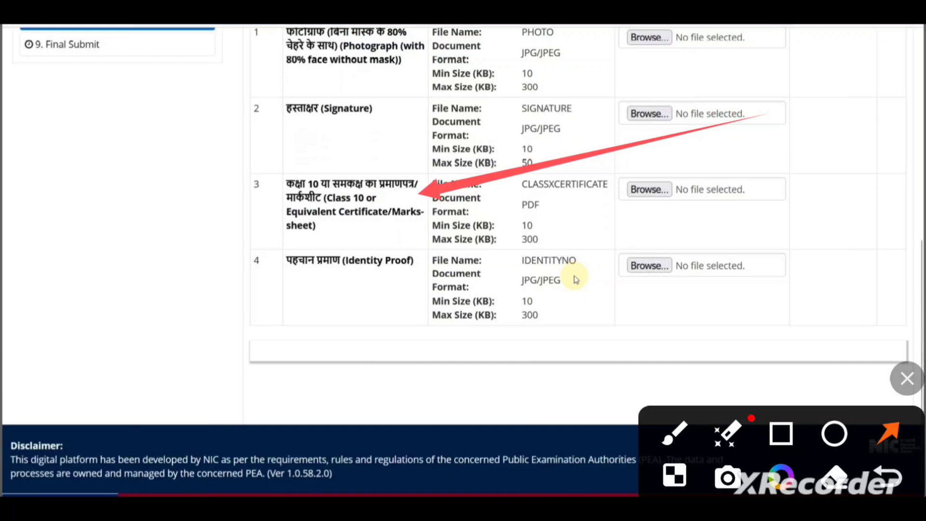
drag(326, 360, 464, 273)
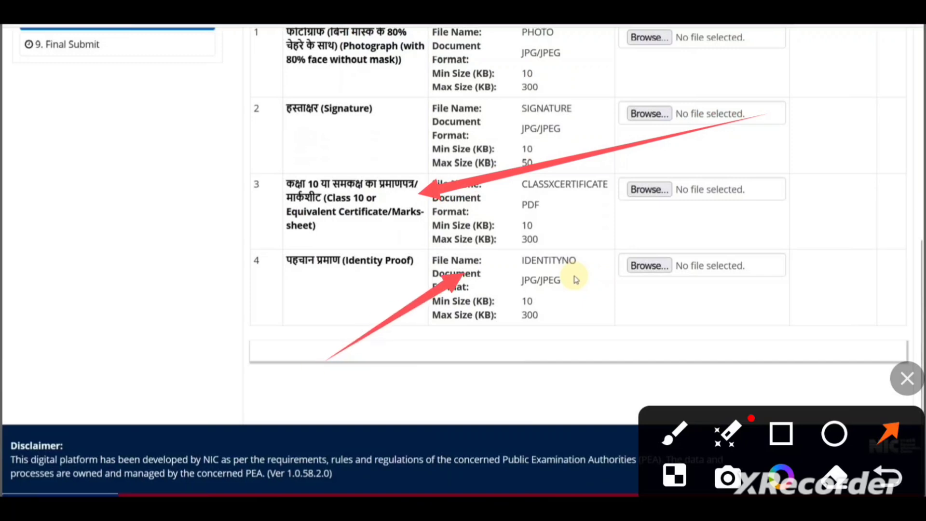
click(906, 378)
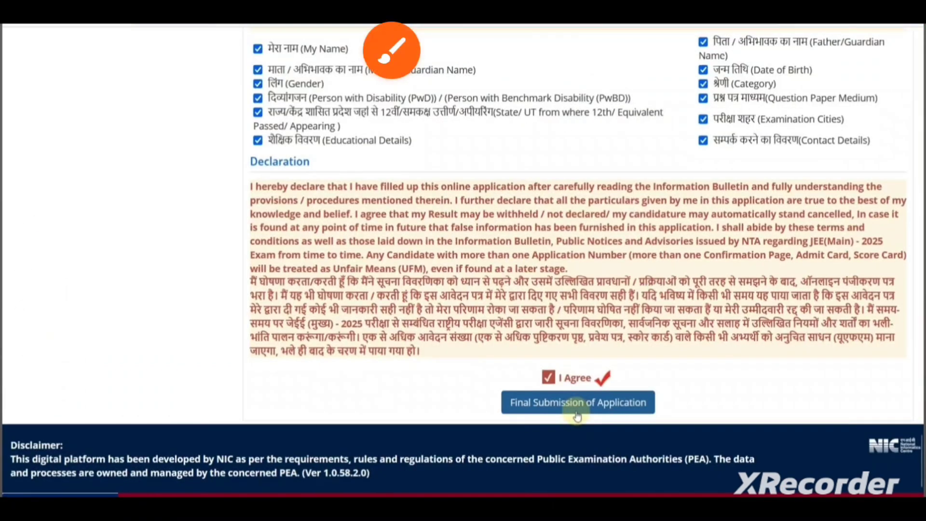
Mark both columns of ticked verification checkboxes above the Declaration with short red arrows.
click(391, 50)
click(887, 432)
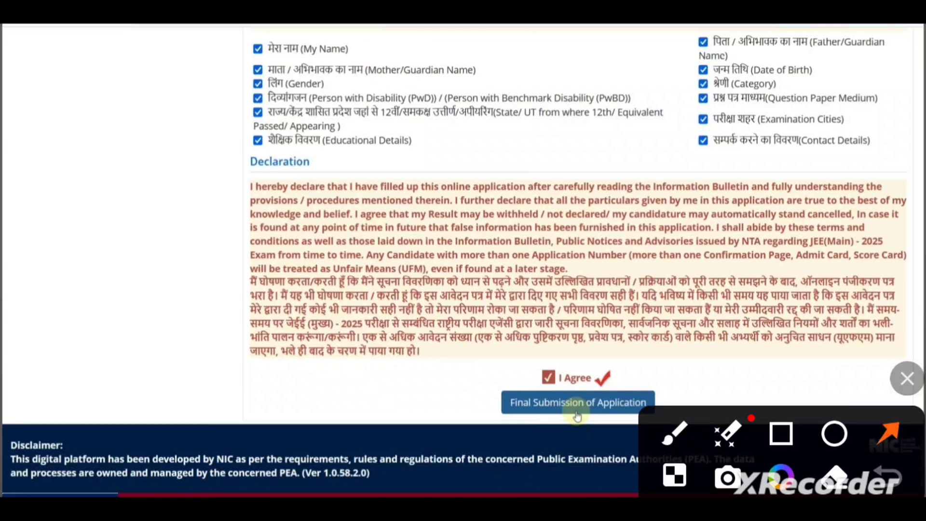
drag(216, 108, 265, 70)
drag(199, 156, 241, 123)
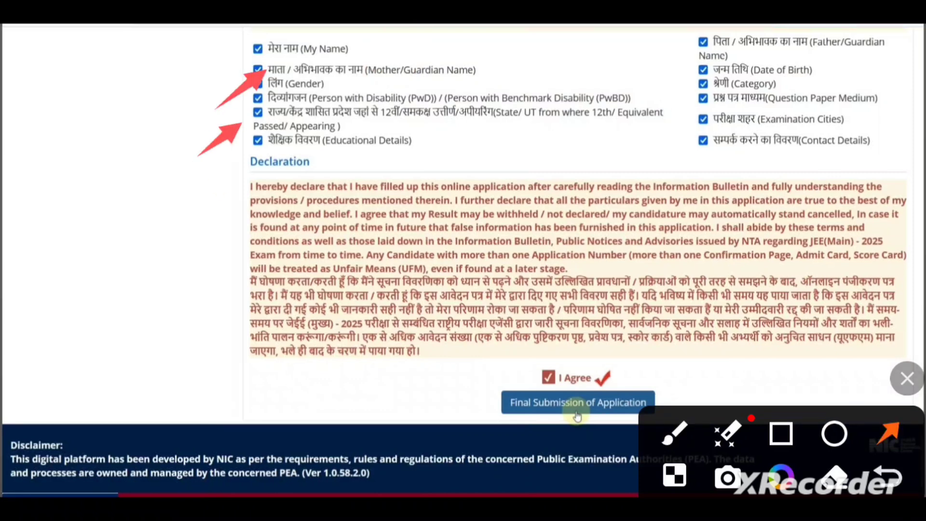
drag(212, 179, 220, 194)
drag(654, 66, 691, 51)
drag(657, 130, 686, 114)
drag(666, 167, 696, 153)
drag(664, 89, 666, 105)
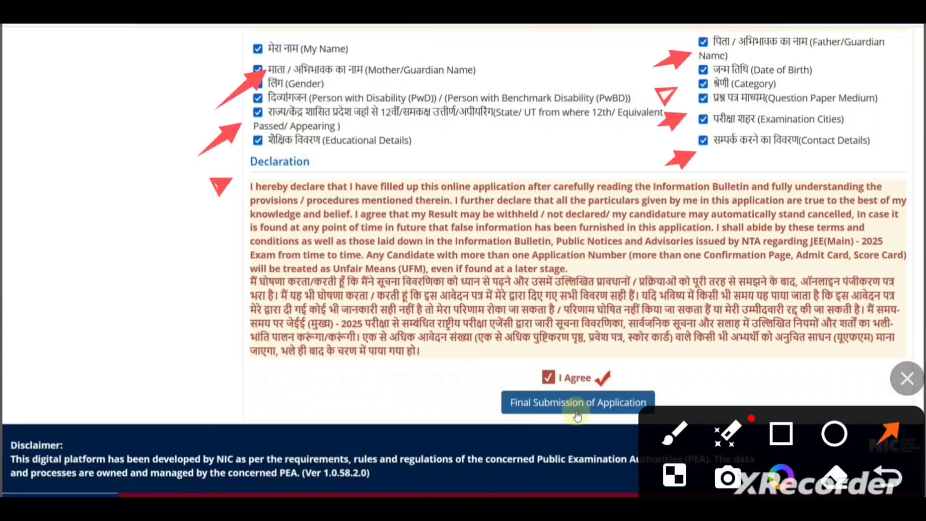
Point red arrows at the I Agree checkbox and Final Submission of Application below the Declaration.
drag(347, 404, 533, 374)
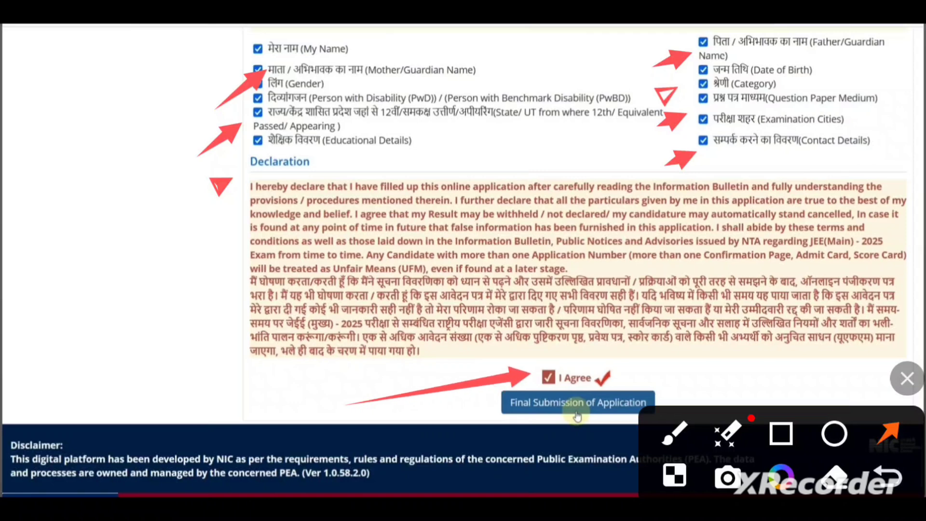
drag(381, 437, 559, 406)
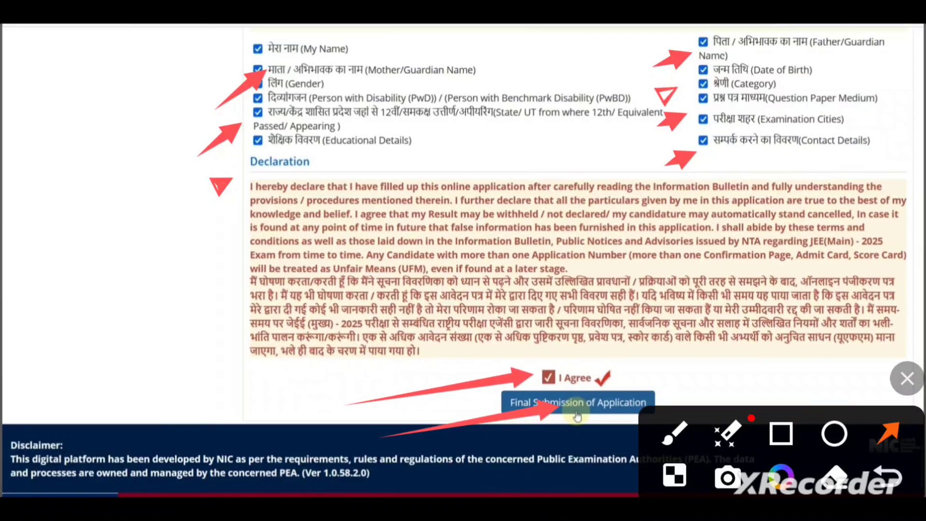
click(1, 286)
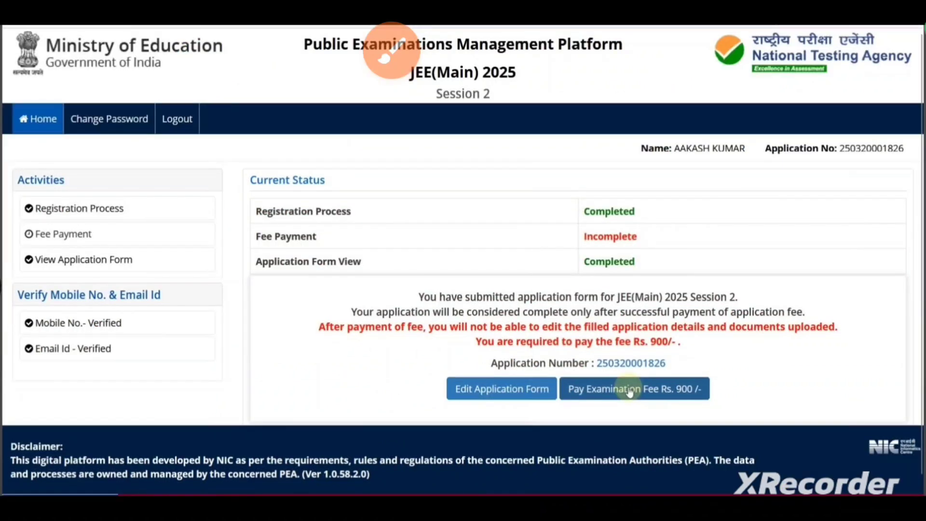
On the Current Status page, point red arrows at the Registration Process, Fee Payment and Application Form View statuses and Pay Examination Fee.
click(391, 50)
drag(781, 197, 645, 203)
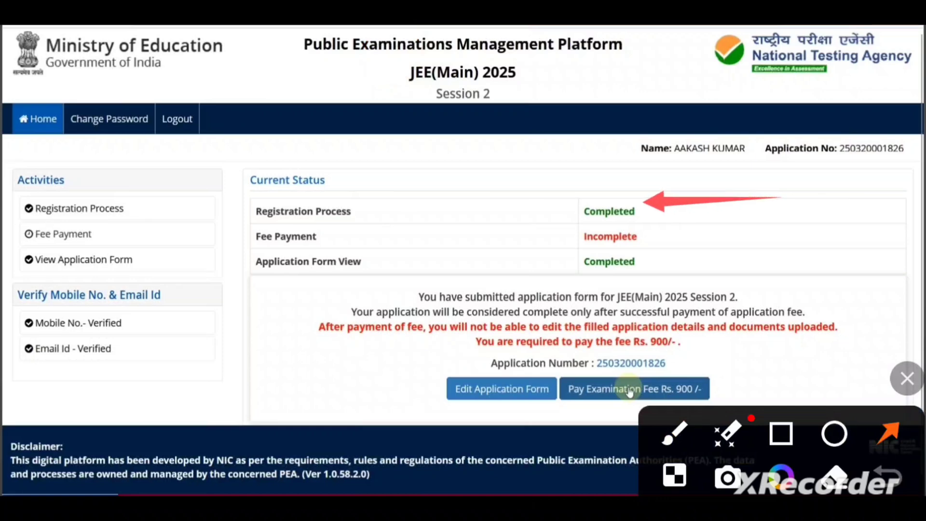
drag(766, 257, 637, 285)
drag(768, 235, 655, 246)
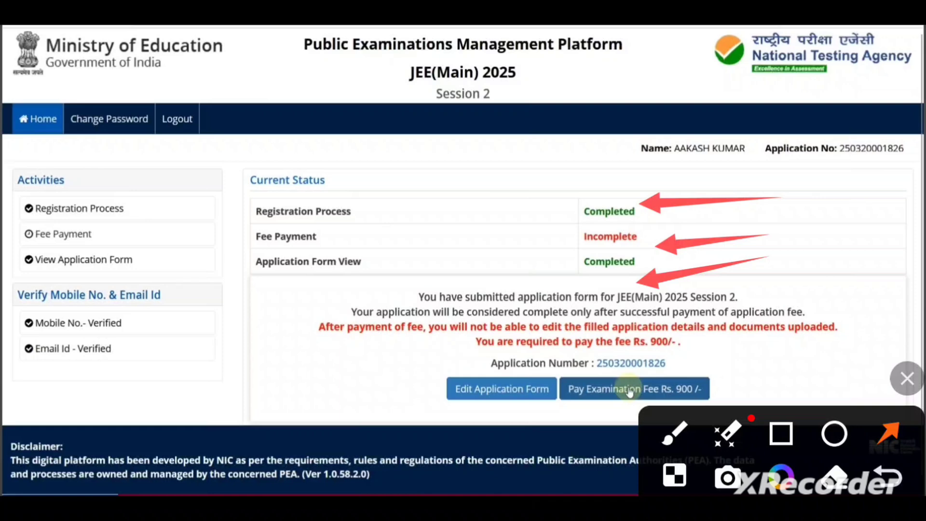
drag(839, 292, 639, 395)
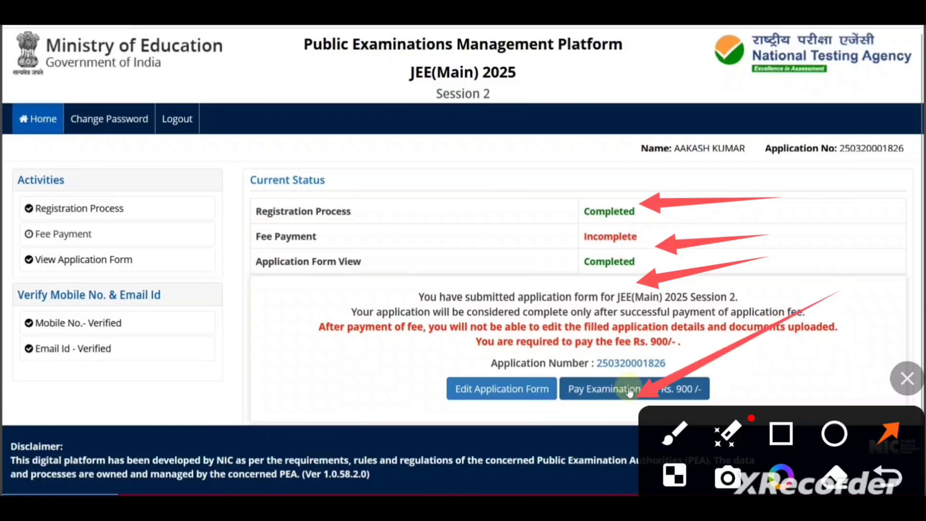
click(3, 288)
On the Mode of Payment page, point red arrows at Online Payment and Proceed for payment.
click(630, 392)
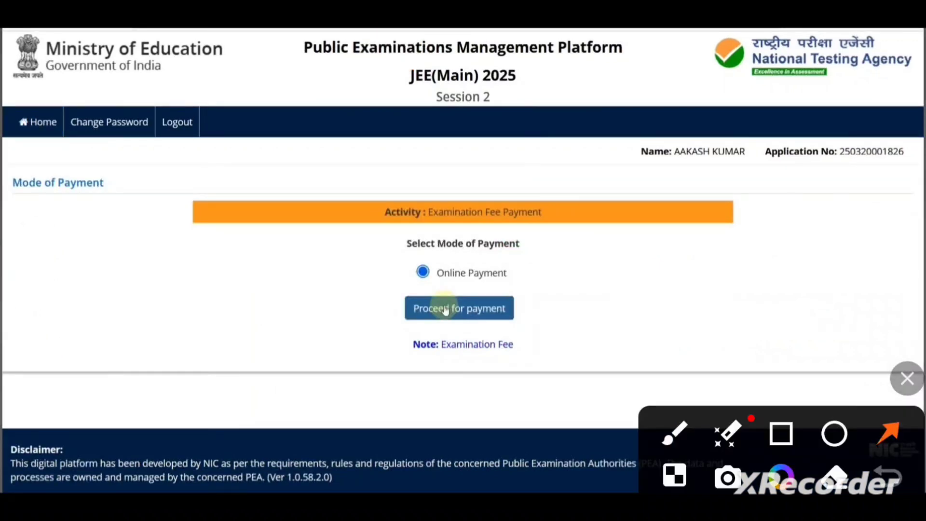
drag(219, 324, 416, 271)
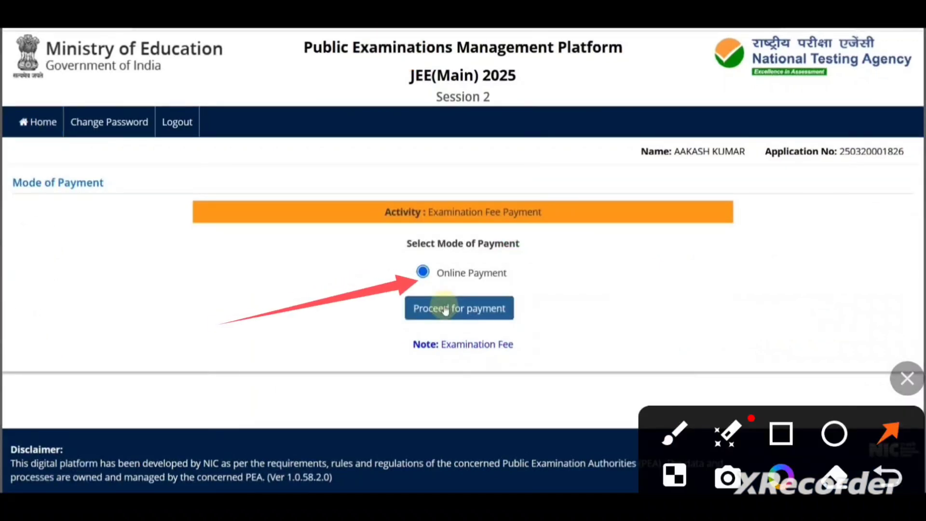
drag(273, 367, 432, 314)
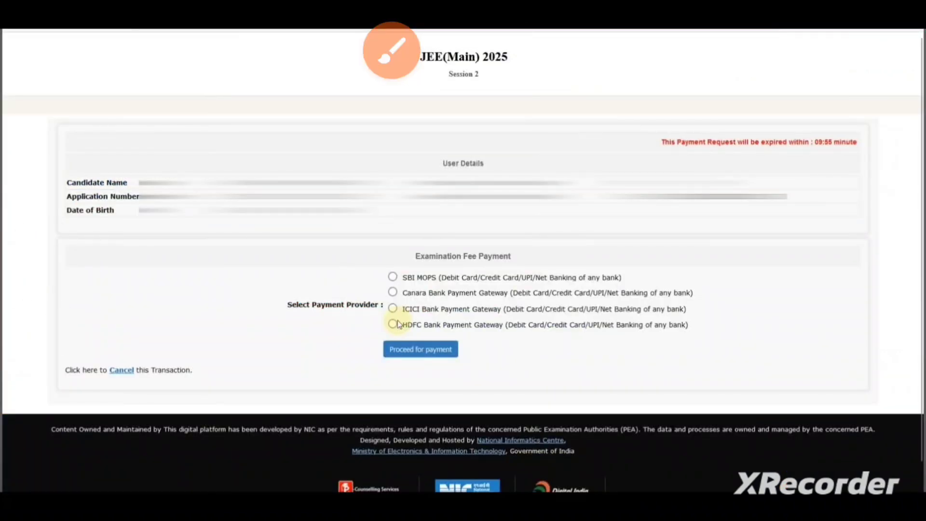
Mark the ICICI Bank and SBI MOPS payment provider options and Proceed for payment on the Examination Fee Payment page.
click(391, 50)
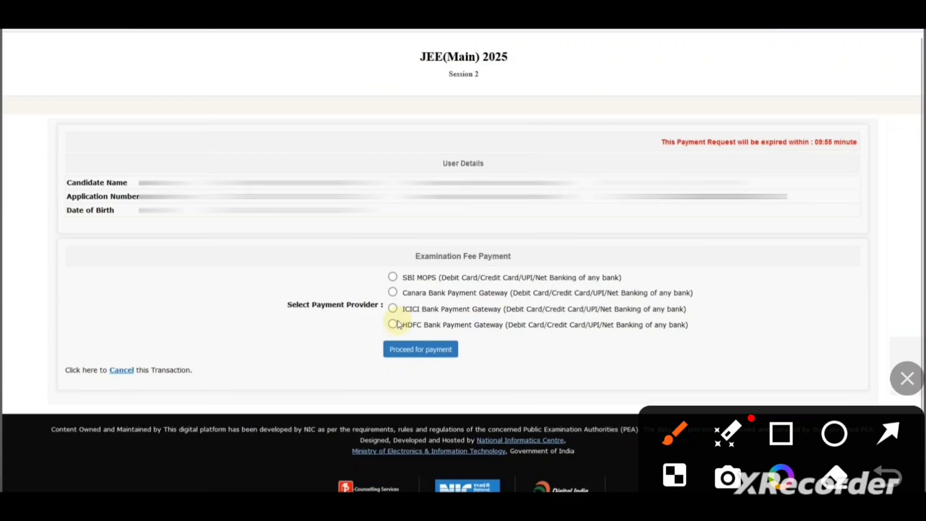
mouse_move(309, 364)
mouse_down()
mouse_move(384, 332)
mouse_move(393, 313)
mouse_up()
drag(309, 308, 412, 276)
drag(369, 411, 434, 368)
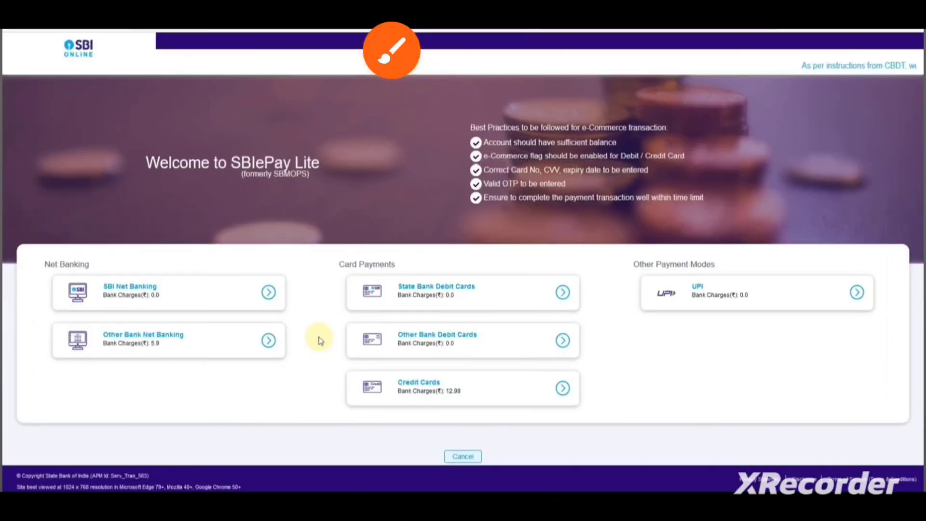
On the SBIePay Lite page, point red arrows at Other Bank Debit Cards, Credit Cards, SBI Net Banking and UPI.
click(392, 50)
click(888, 433)
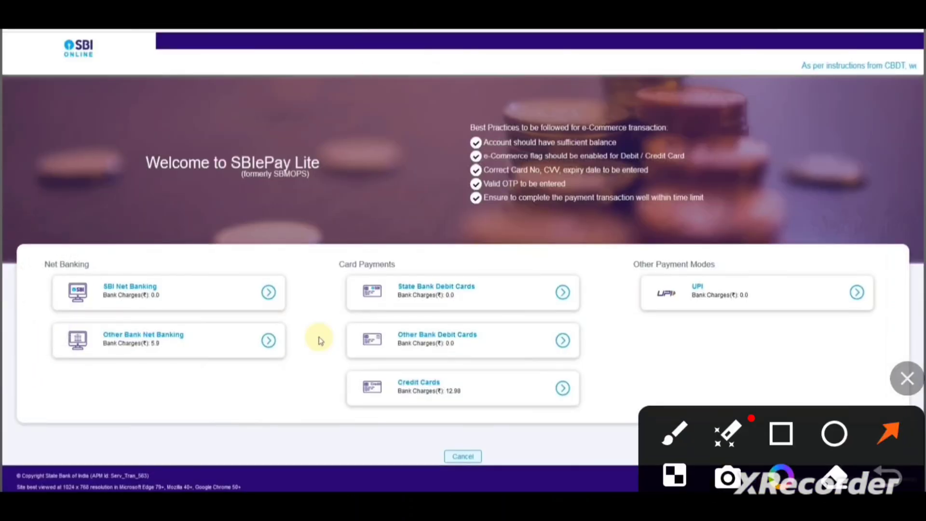
drag(224, 402, 365, 346)
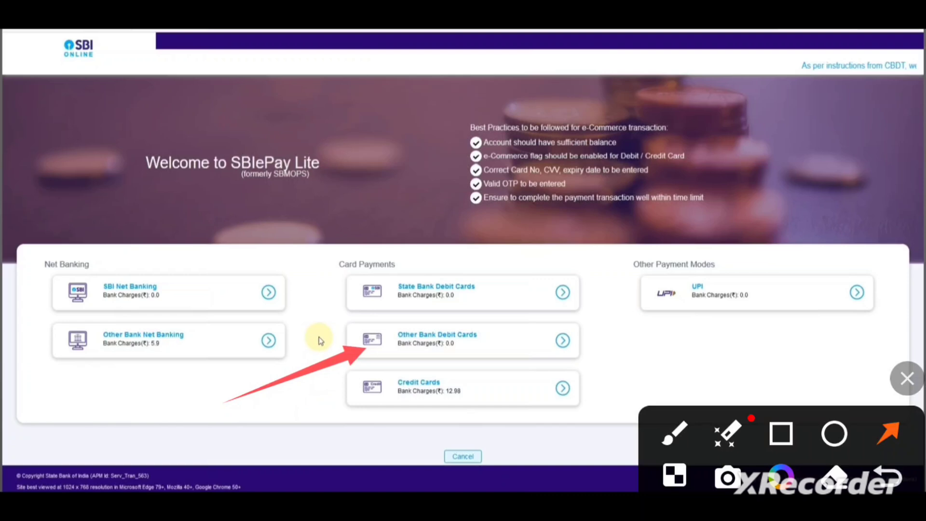
drag(641, 375, 552, 396)
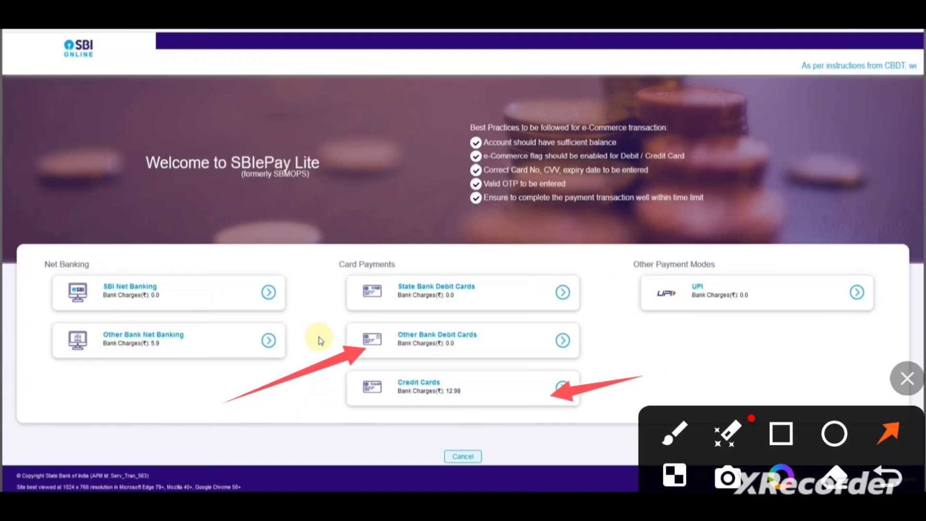
drag(84, 291, 195, 291)
mouse_move(810, 339)
mouse_down()
mouse_move(751, 316)
mouse_move(723, 293)
mouse_up()
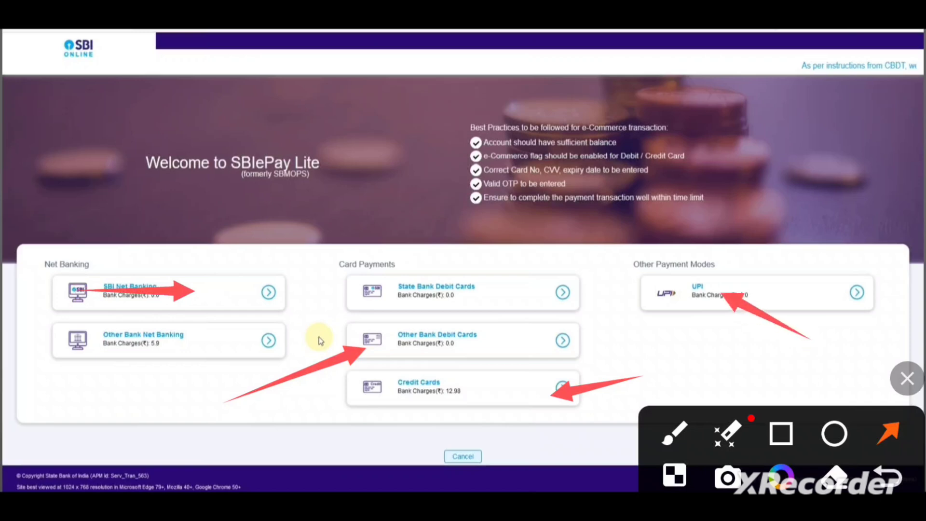
Close the annotation overlay to clear the arrows and bring up the floating recorder controls.
click(2, 287)
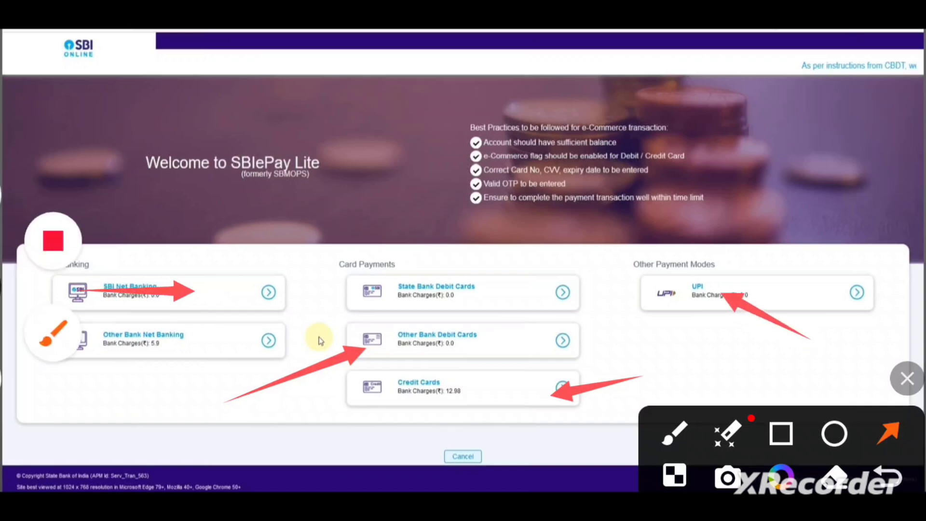
click(907, 379)
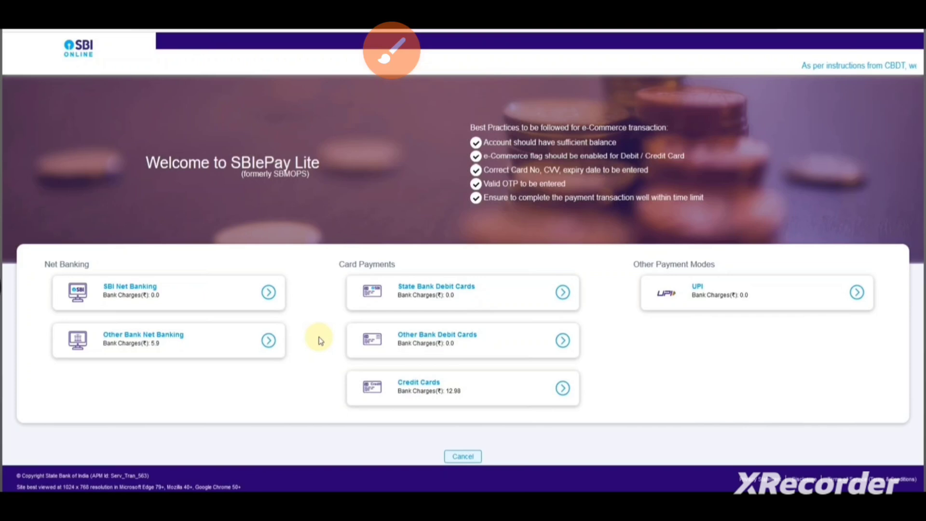
click(1, 287)
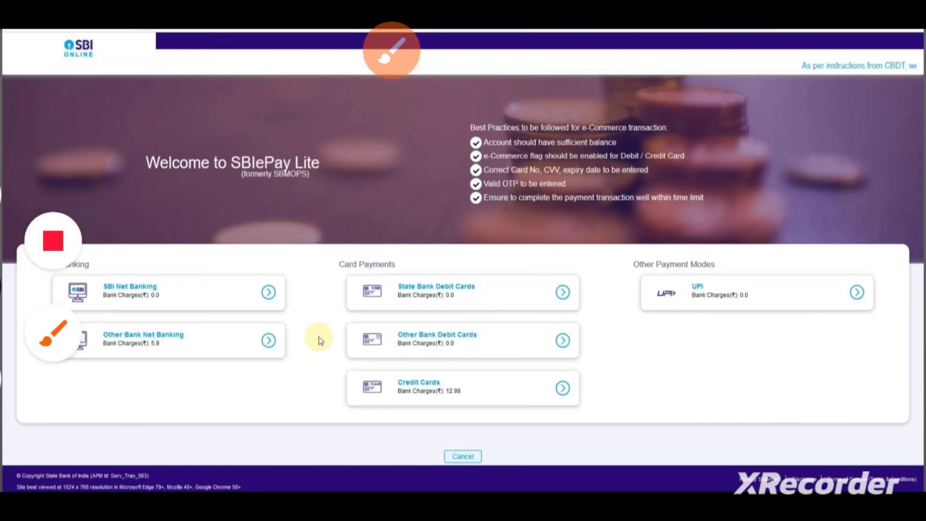